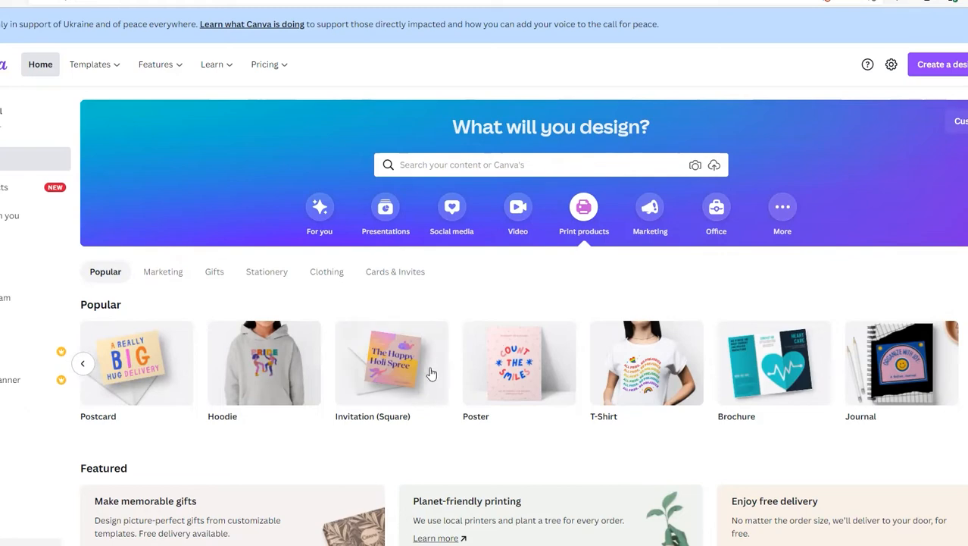
Step: Create a new Invitation (Square) print design and show the available backgrounds
mouse_move(404, 387)
click(407, 392)
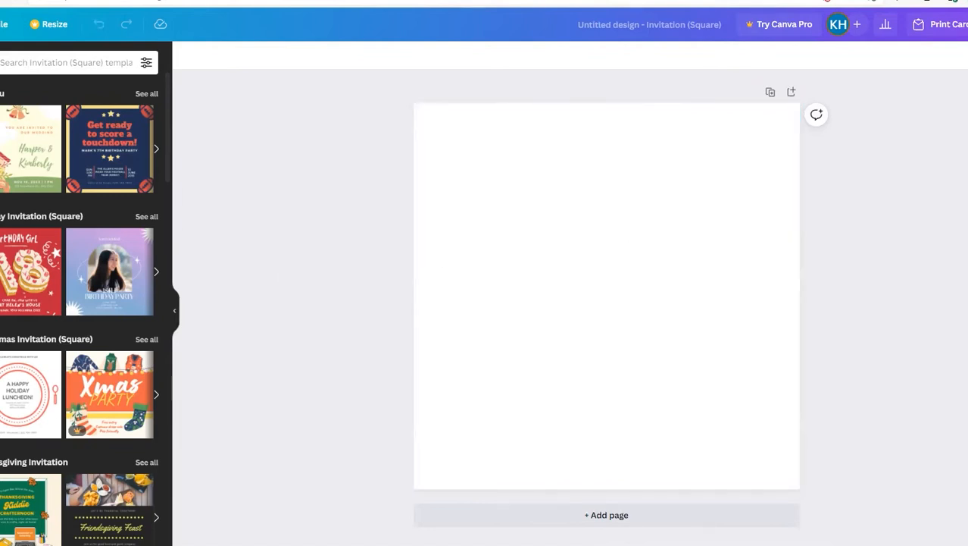
click(0, 394)
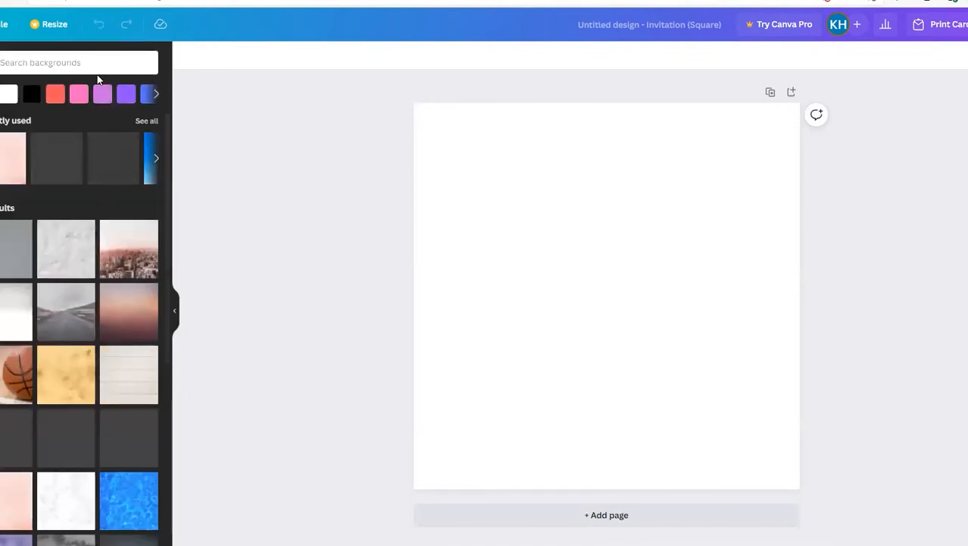
Step: Try several photo backgrounds on the page, including the orange city skyline, the crystals and the blurred golden lights
drag(169, 198, 173, 428)
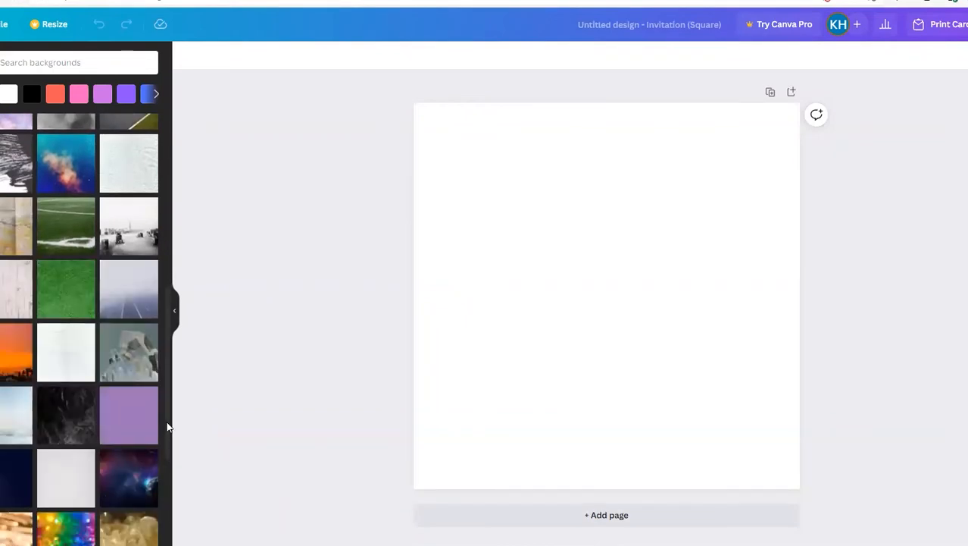
drag(168, 423, 167, 425)
click(86, 535)
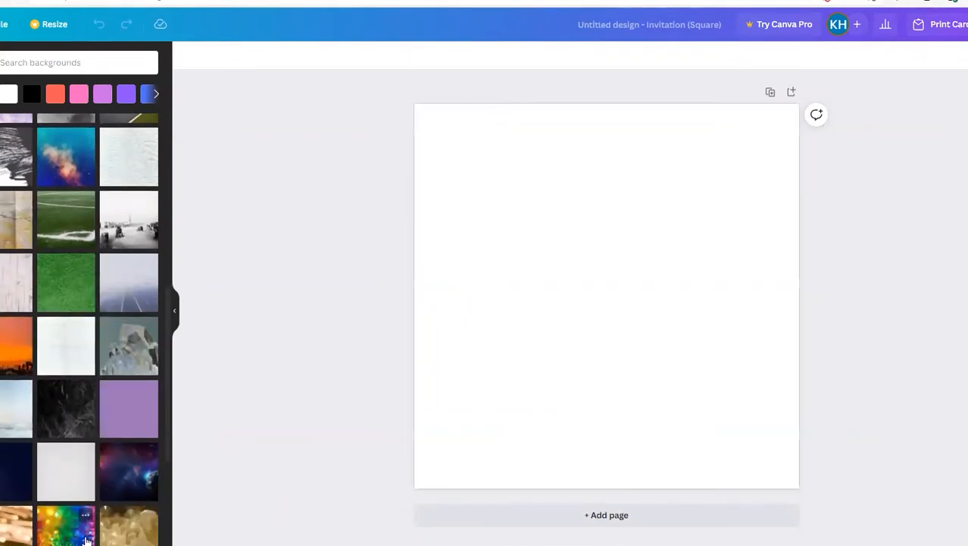
click(133, 470)
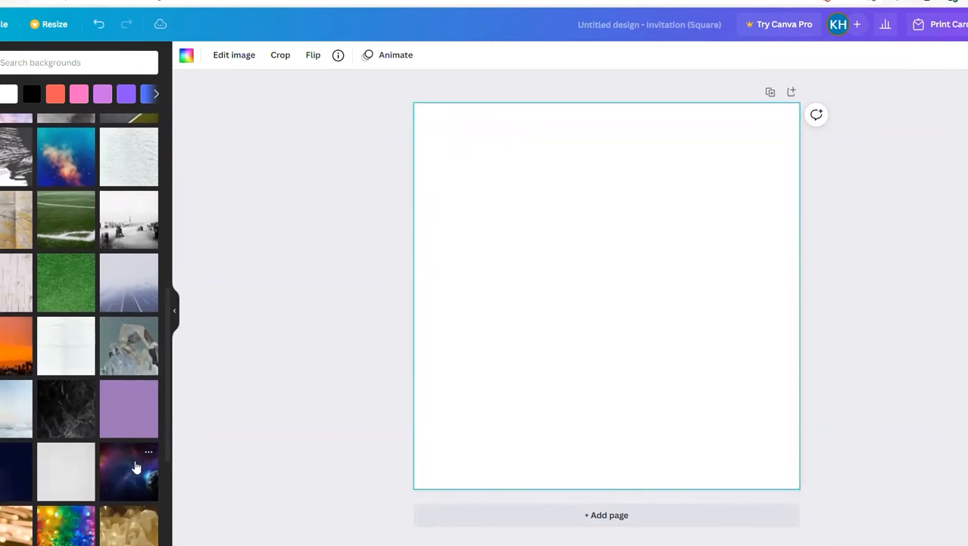
click(58, 414)
click(2, 351)
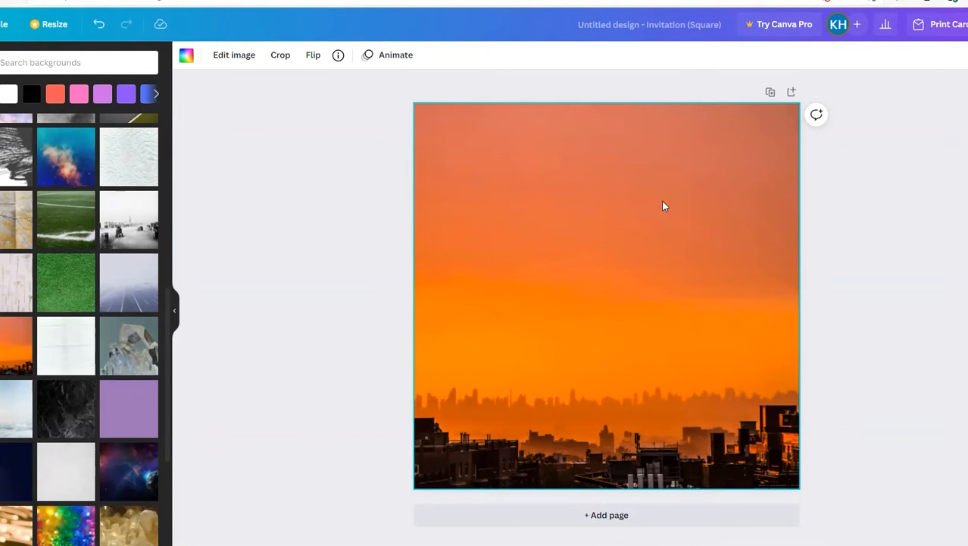
click(137, 366)
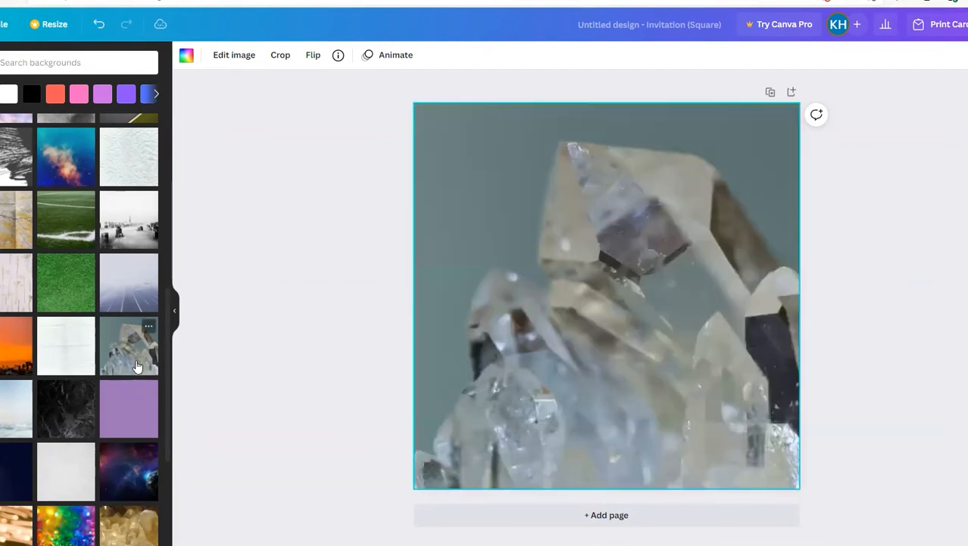
click(3, 530)
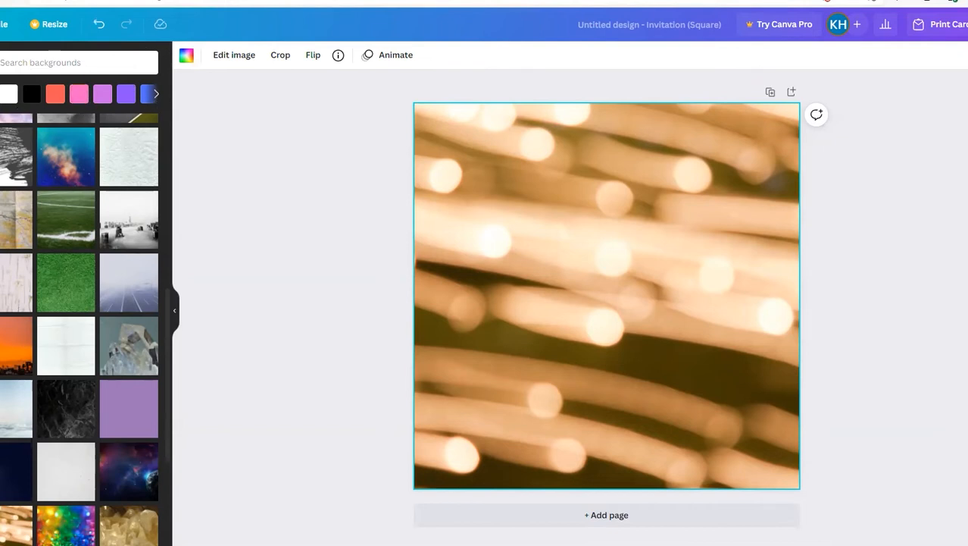
Step: Replace the page background with a custom solid light green, #8BFFA8
click(1, 94)
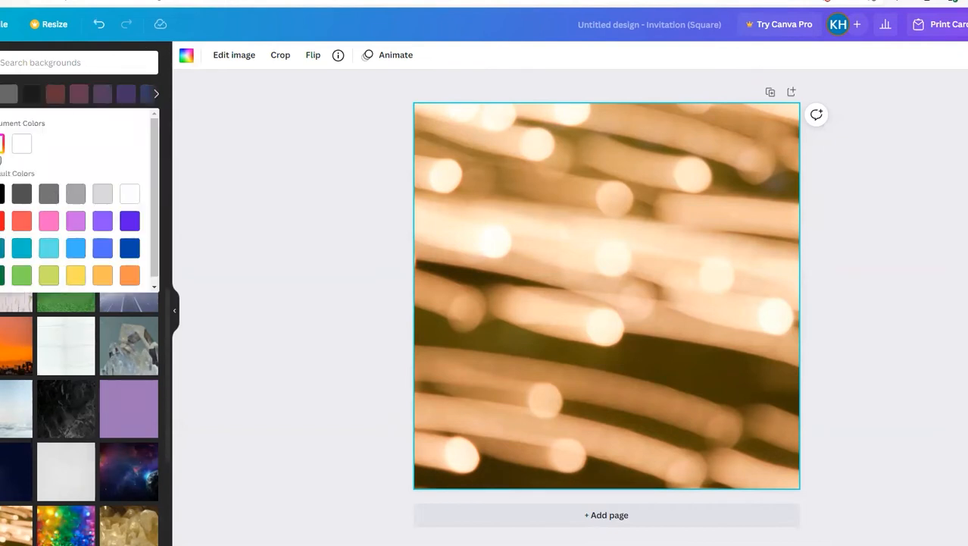
click(3, 143)
drag(62, 201, 52, 157)
click(82, 243)
click(40, 243)
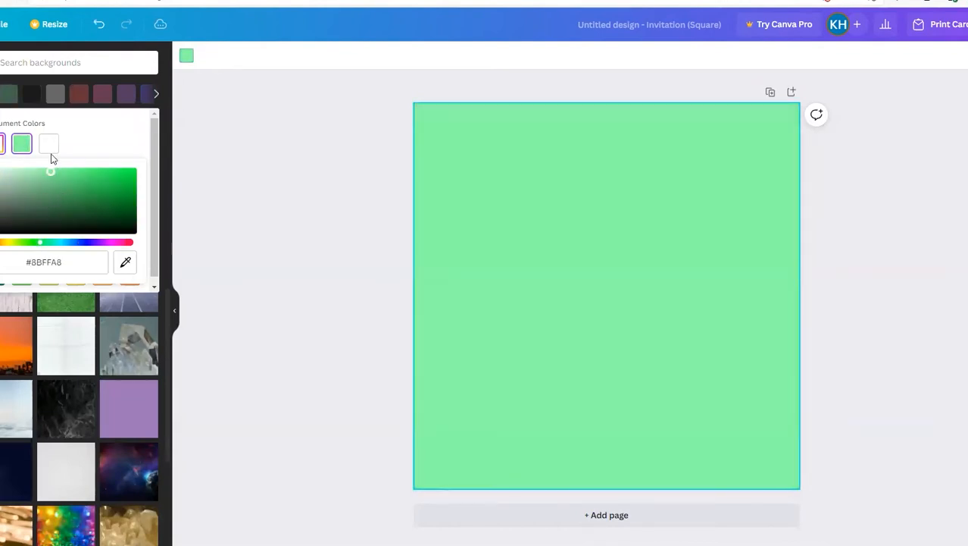
click(202, 83)
click(77, 61)
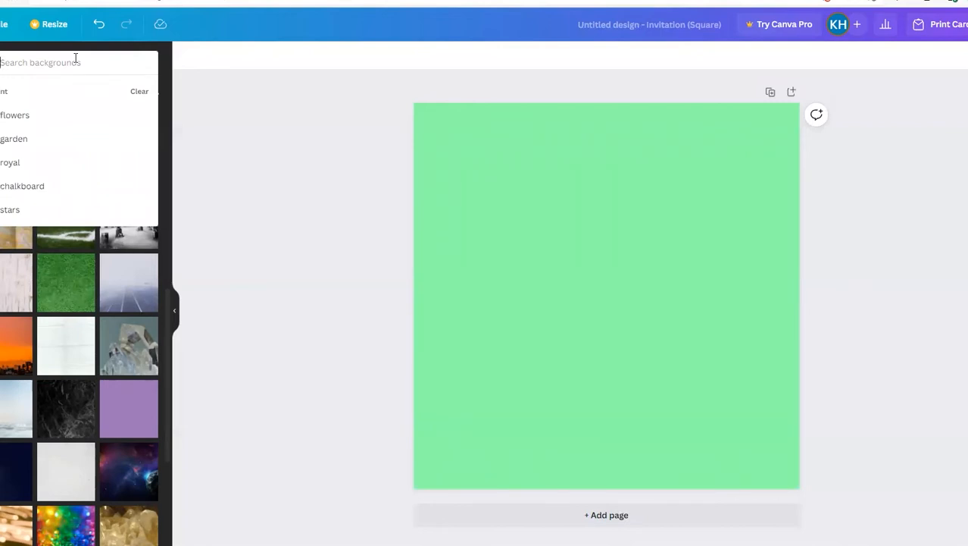
click(313, 247)
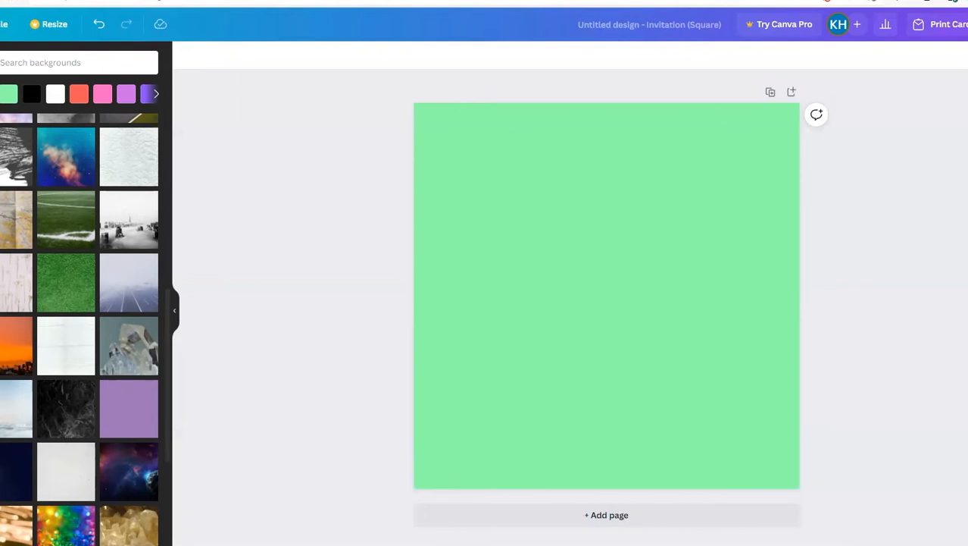
Step: Add the "Authentic Leather / Blue Wood" font combination to the page
click(0, 227)
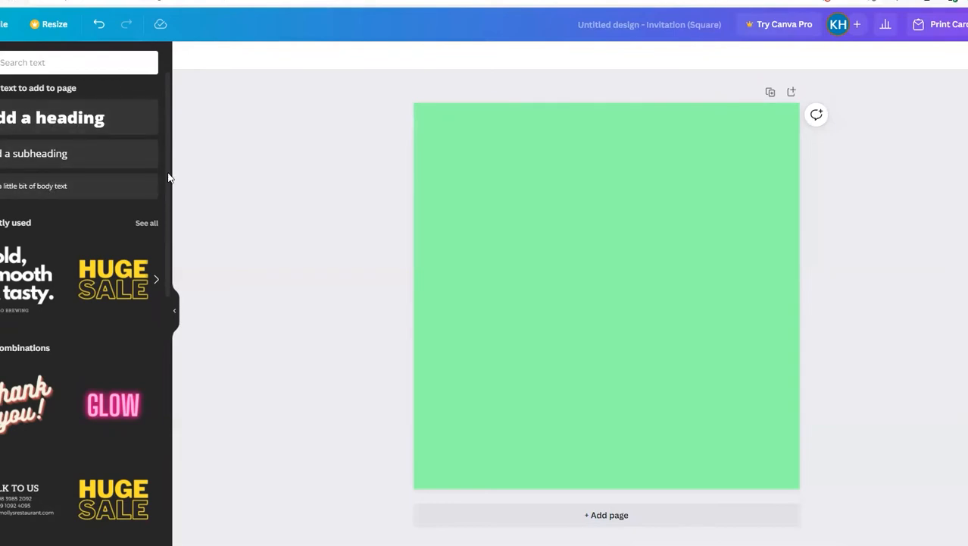
scroll(168, 178, down, 3)
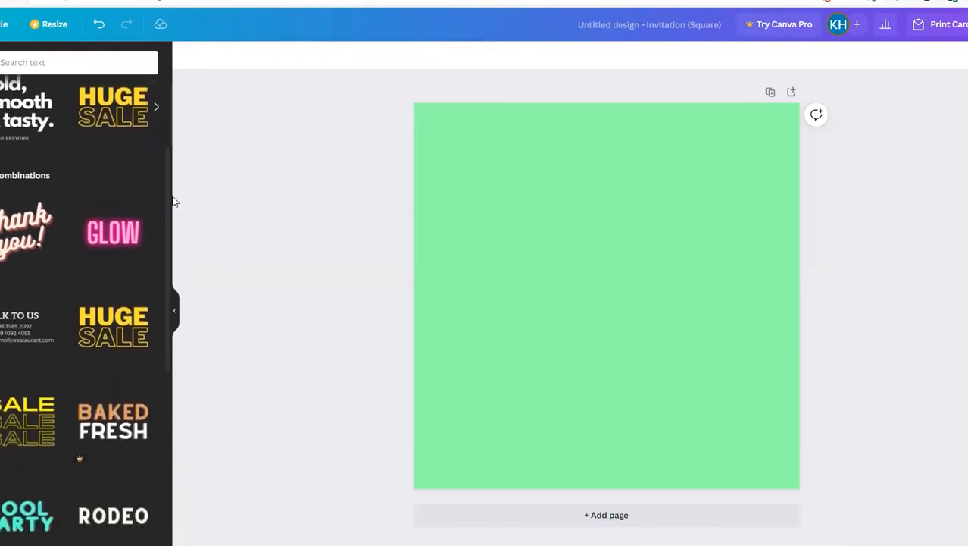
scroll(169, 227, down, 3)
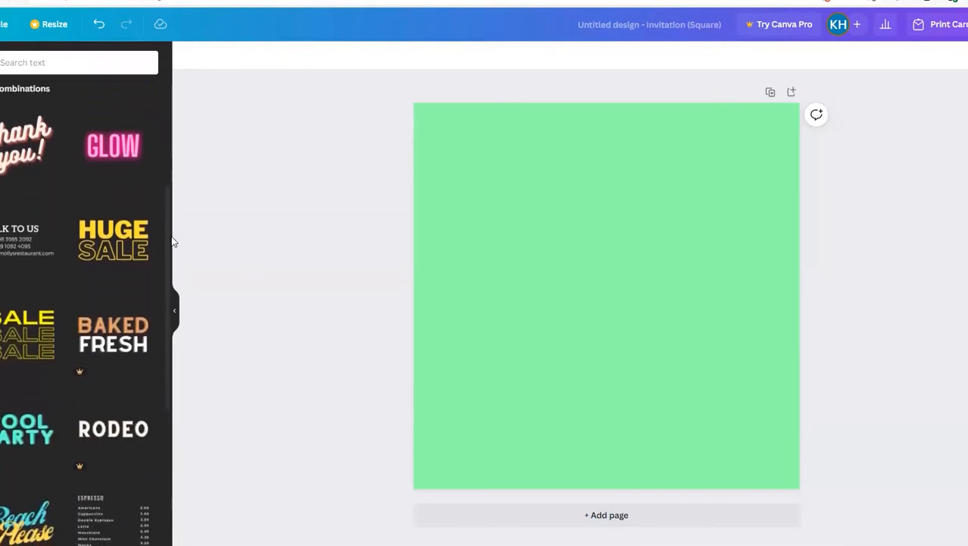
scroll(165, 296, down, 2)
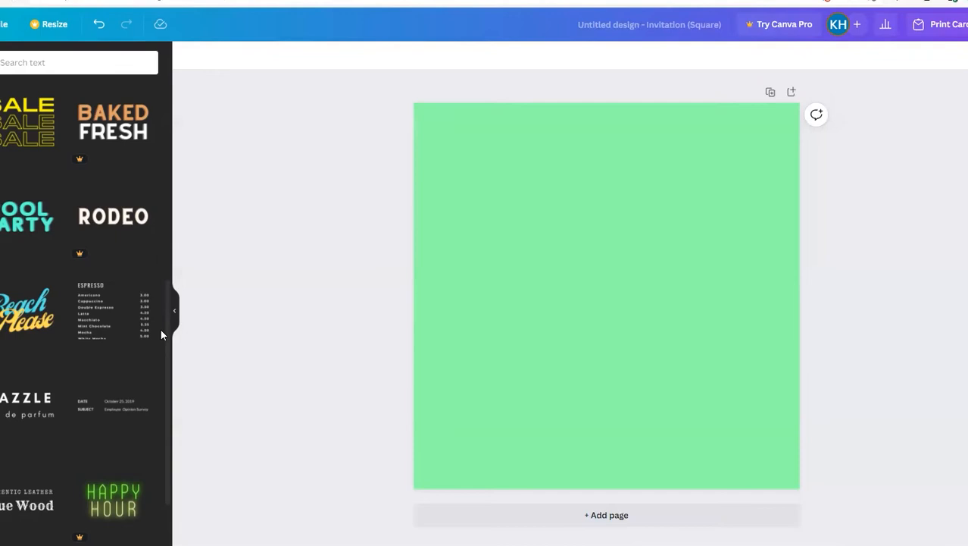
click(12, 512)
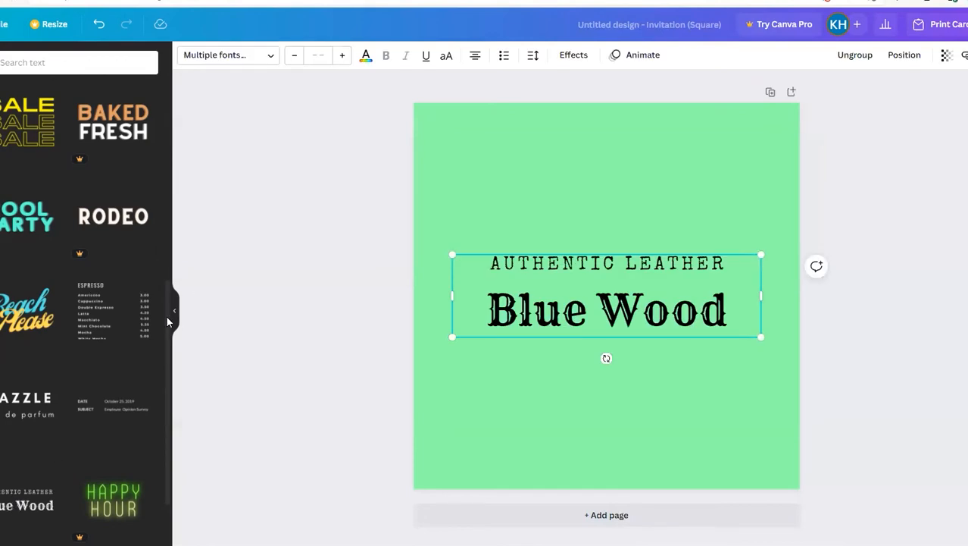
scroll(156, 424, down, 5)
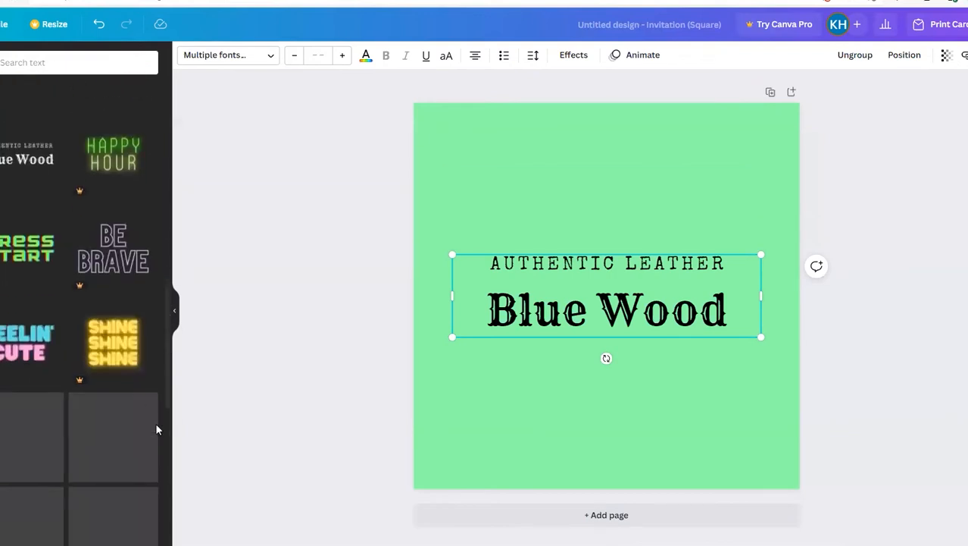
mouse_move(156, 428)
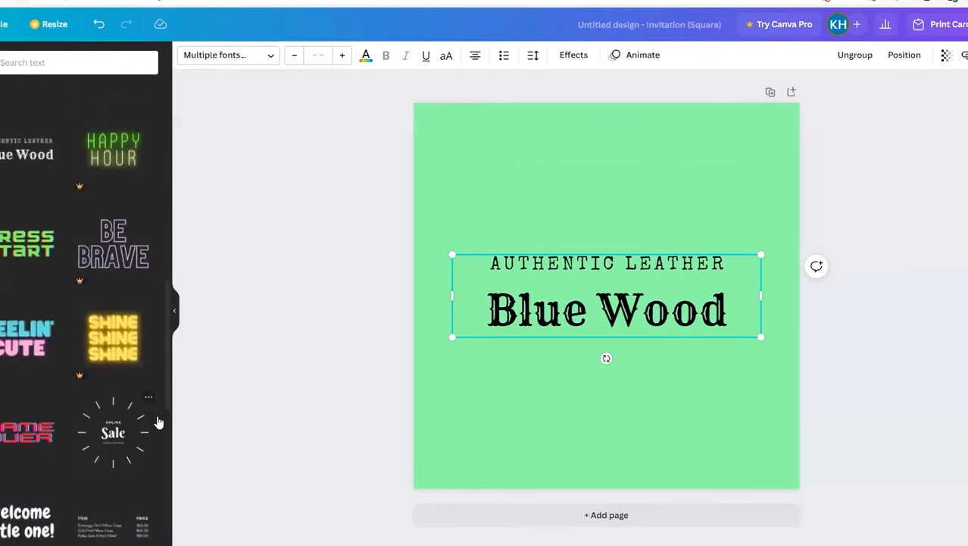
scroll(171, 458, down, 4)
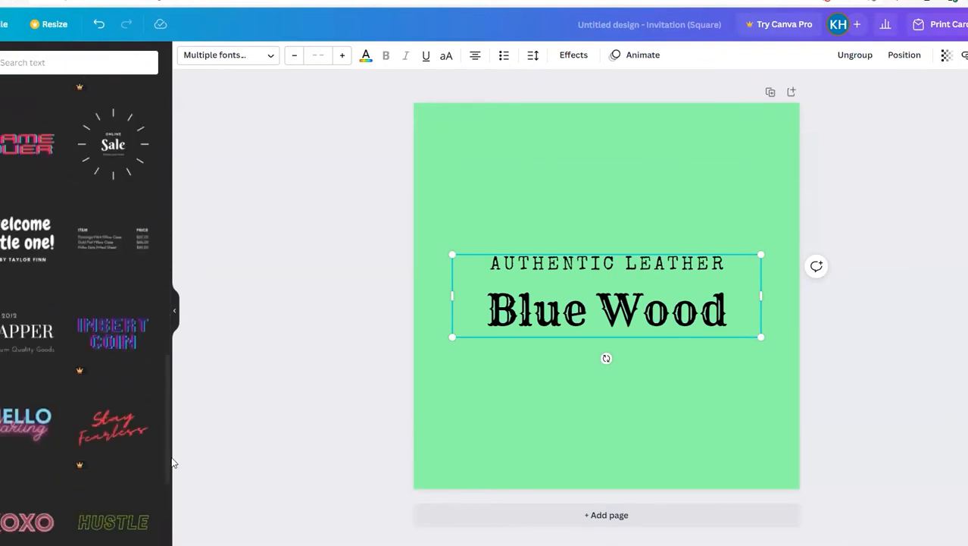
scroll(170, 485, down, 3)
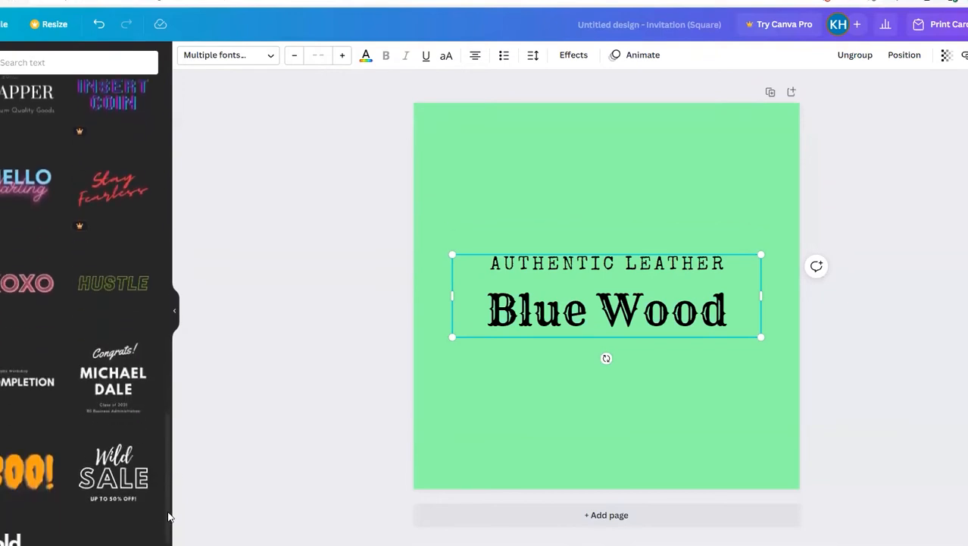
mouse_move(21, 474)
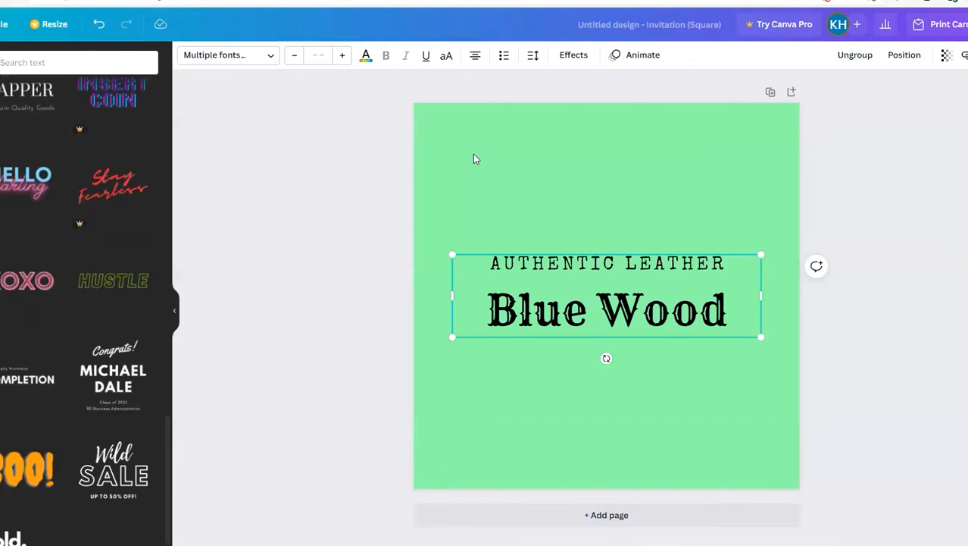
Step: Try Lato and League Spartan on the "AUTHENTIC LEATHER" line and set its font to Lovelo
click(584, 269)
click(584, 265)
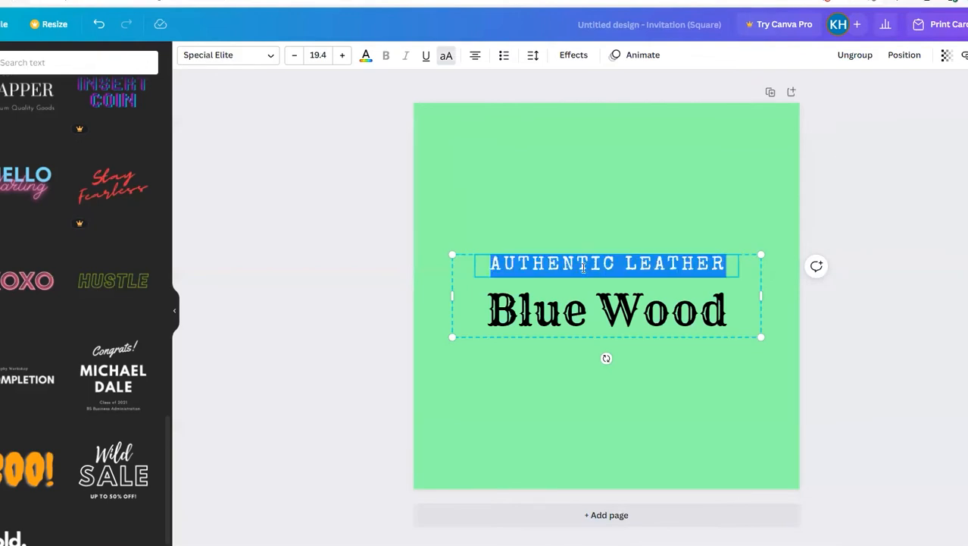
click(270, 57)
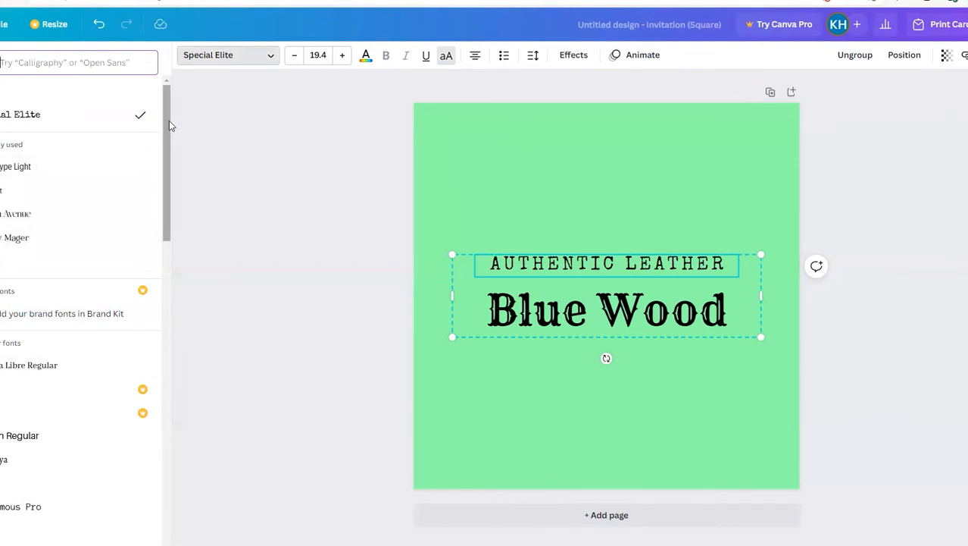
drag(165, 121, 161, 201)
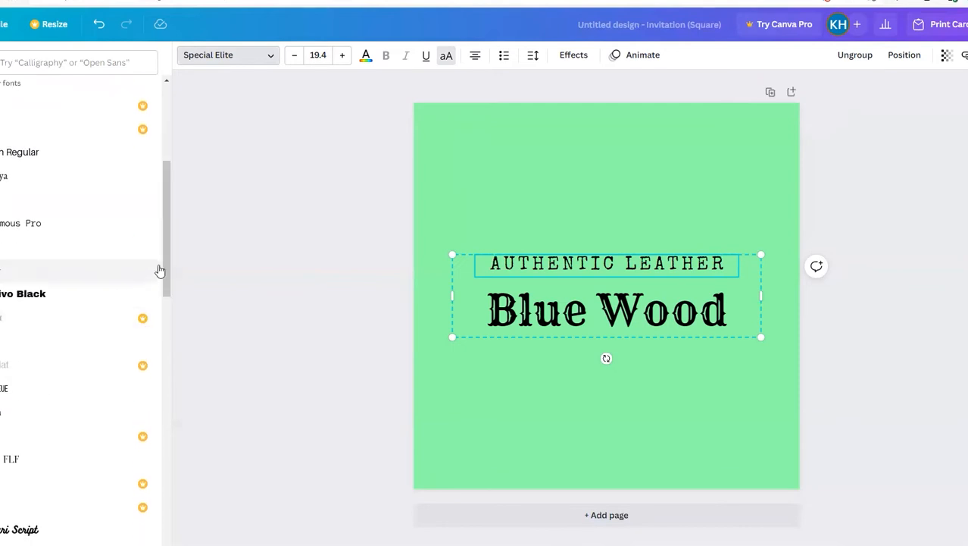
drag(165, 251, 163, 391)
scroll(156, 431, down, 5)
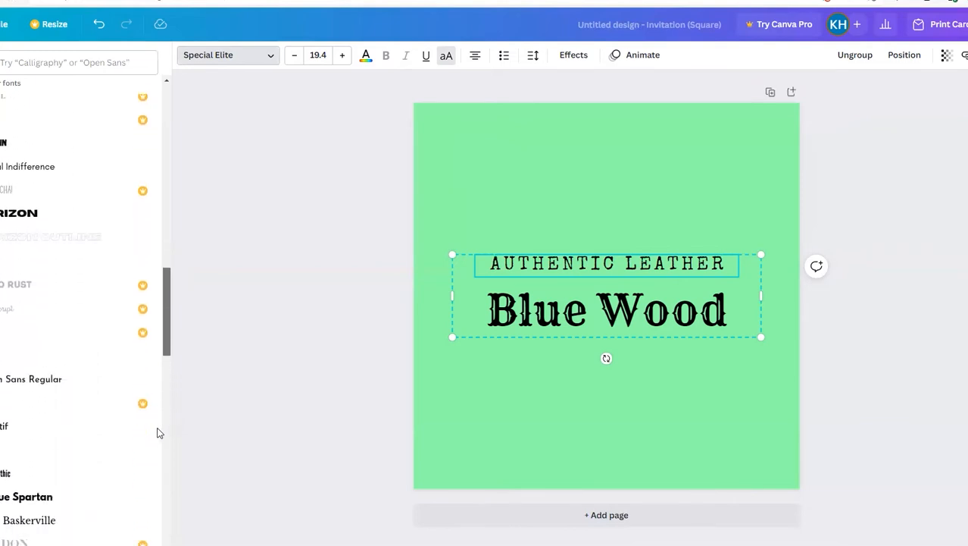
click(37, 302)
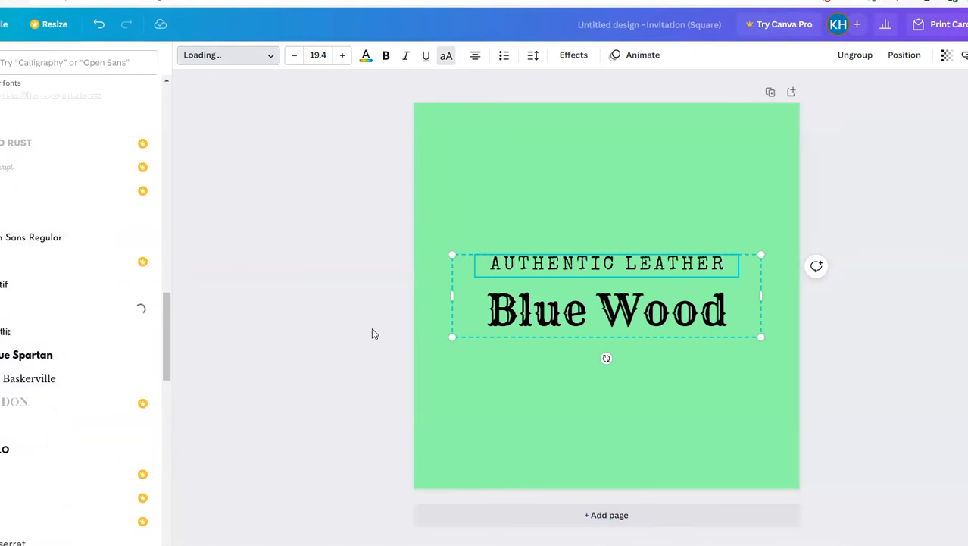
click(25, 369)
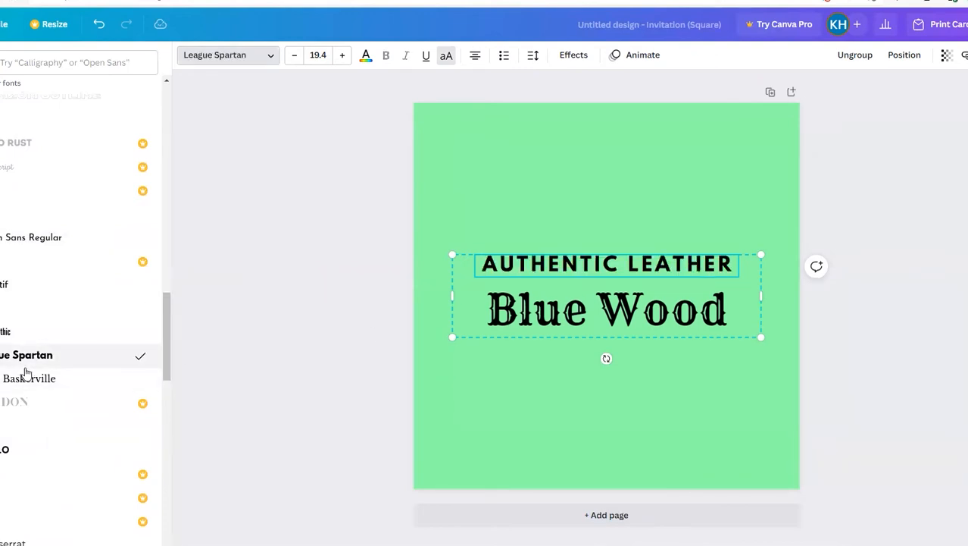
click(9, 457)
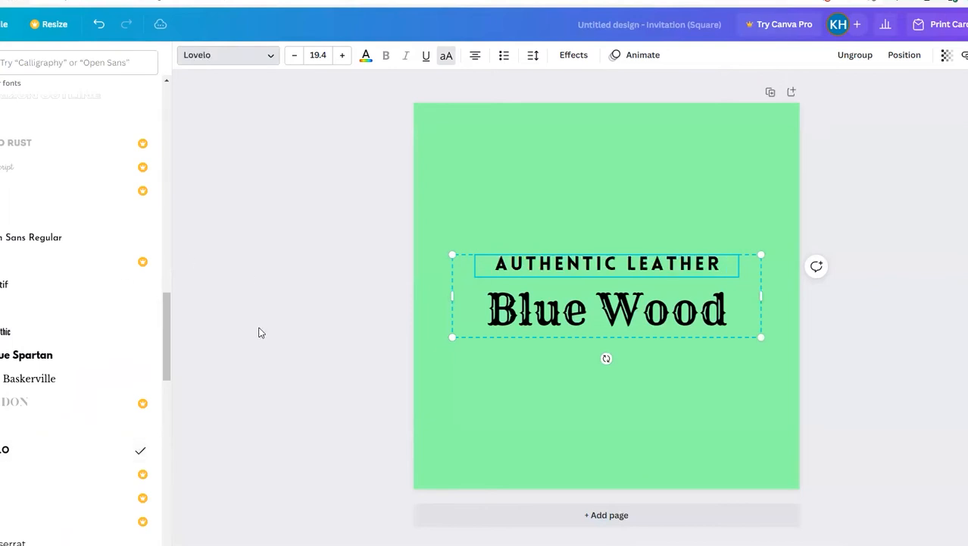
Step: Recolour the whole "Blue Wood" line dark blue from the default colours
click(555, 334)
click(557, 336)
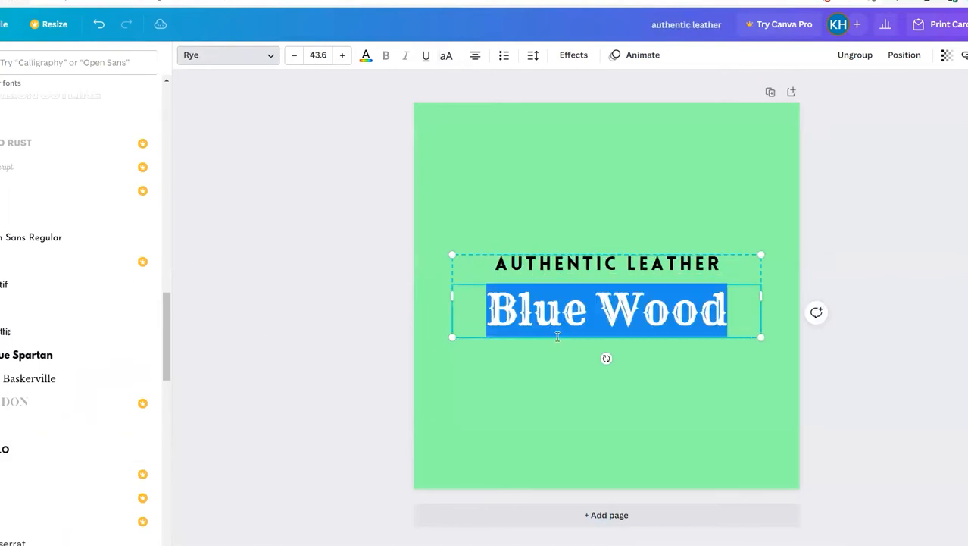
key(Escape)
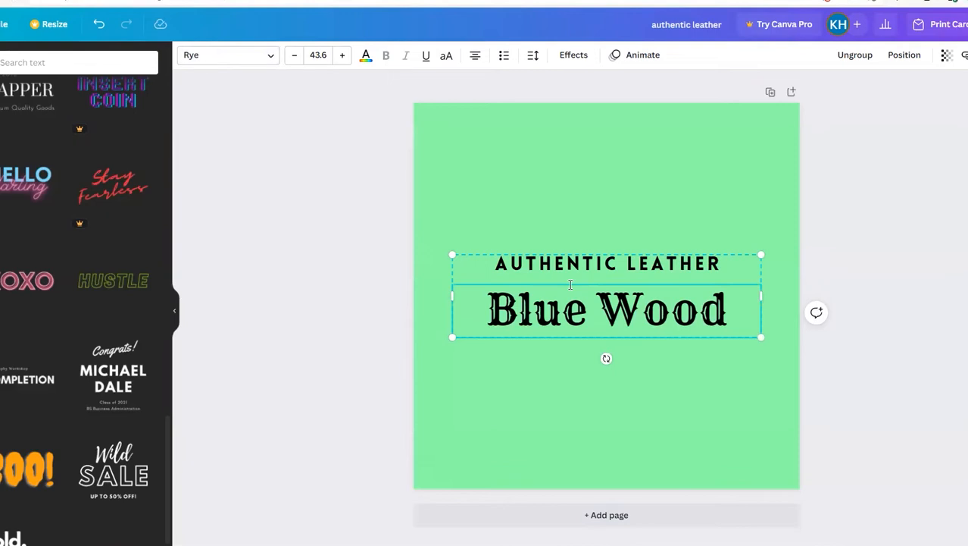
double_click(566, 307)
key(ctrl+a)
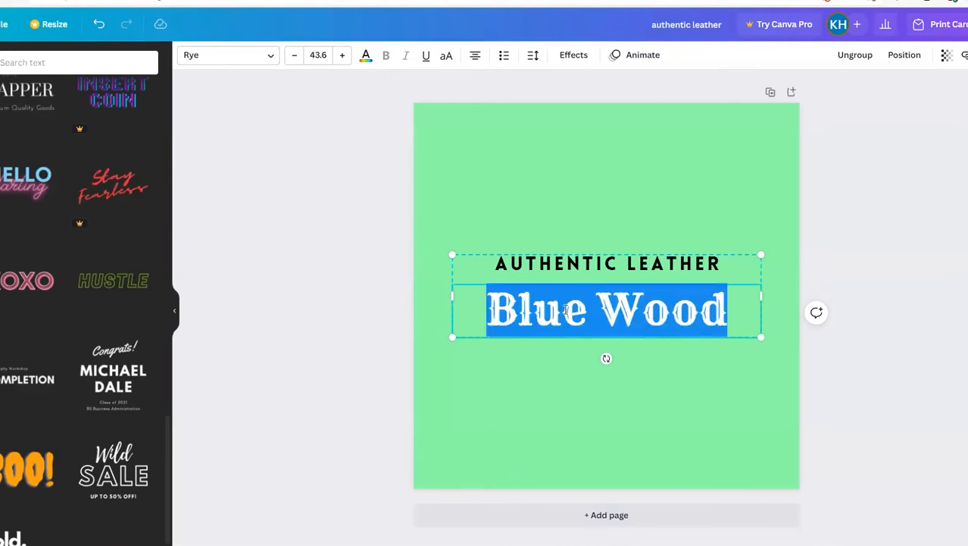
click(365, 63)
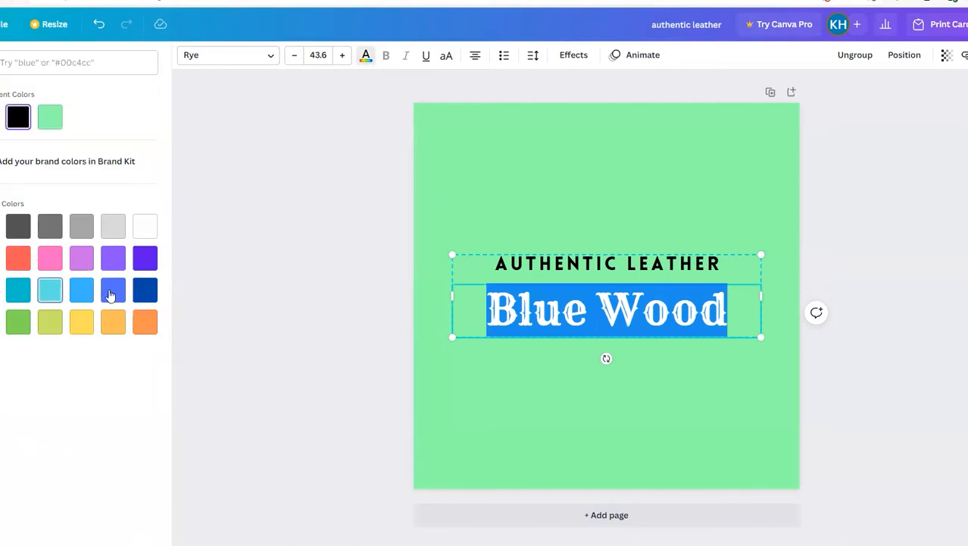
click(144, 290)
key(Escape)
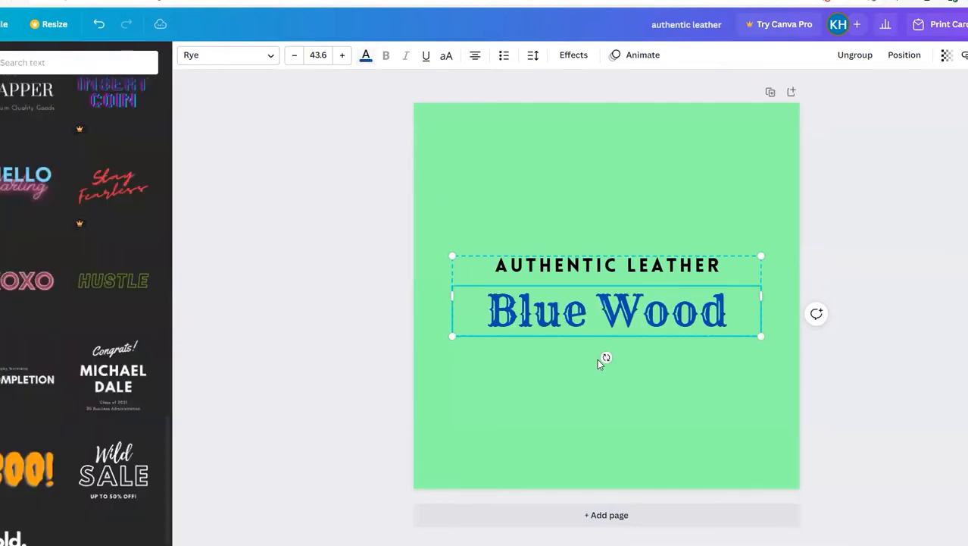
Step: Recolour the "AUTHENTIC LEATHER" line teal from the default colours
click(589, 269)
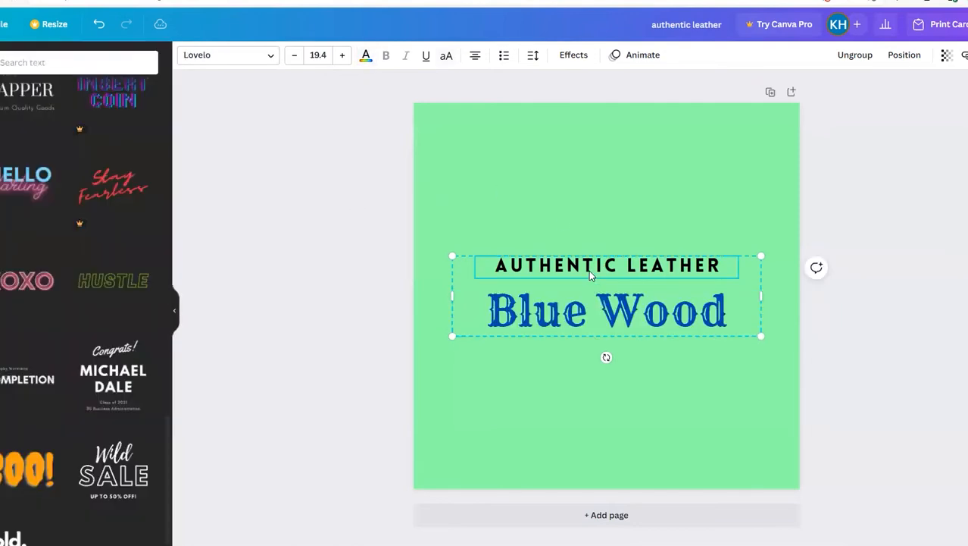
click(365, 56)
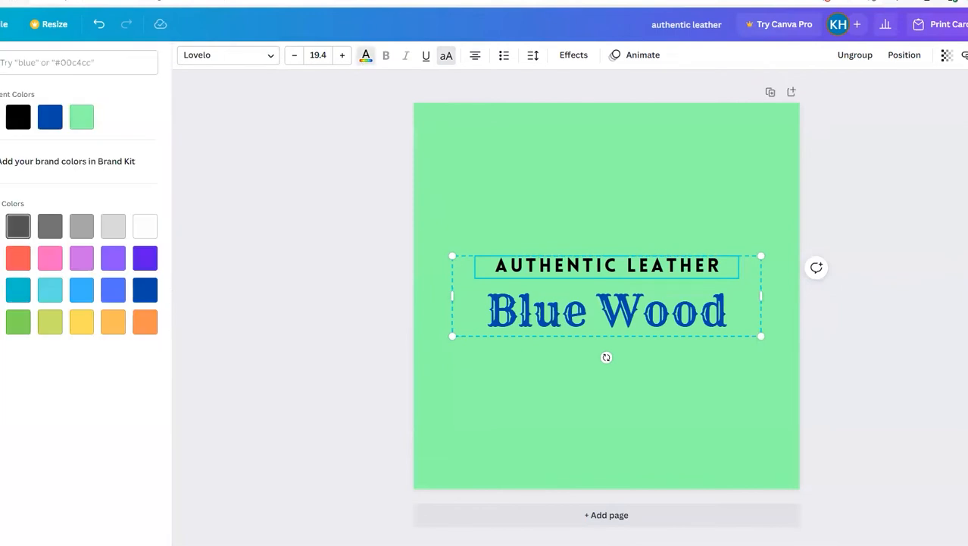
click(18, 290)
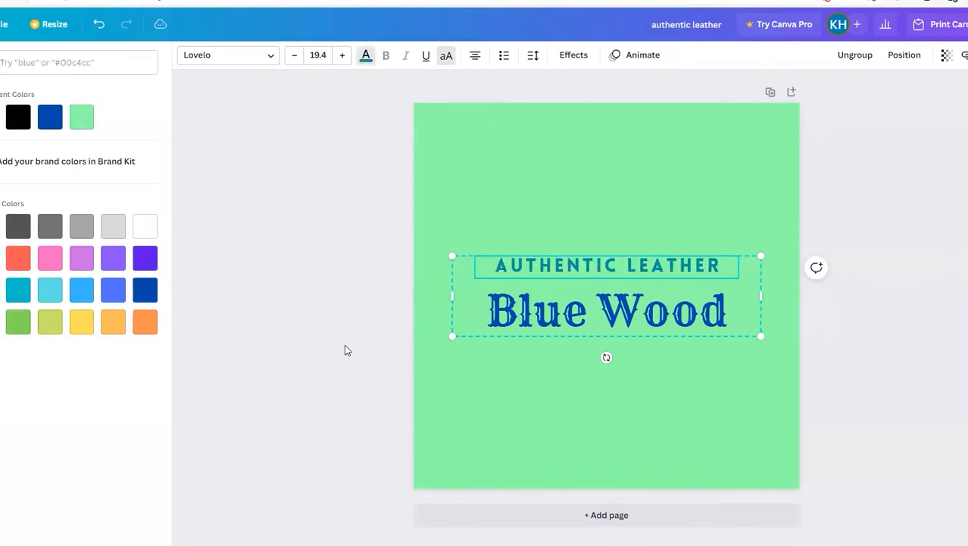
click(467, 454)
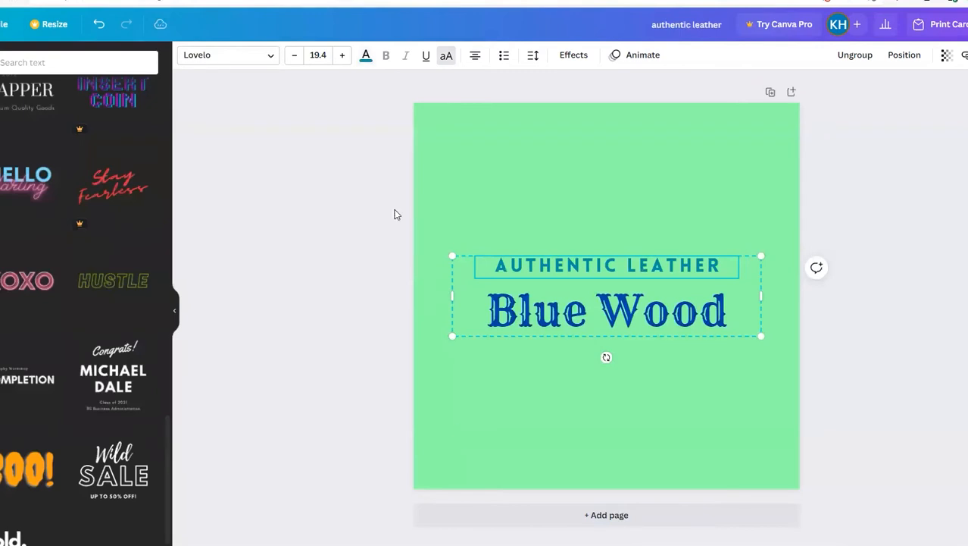
click(556, 317)
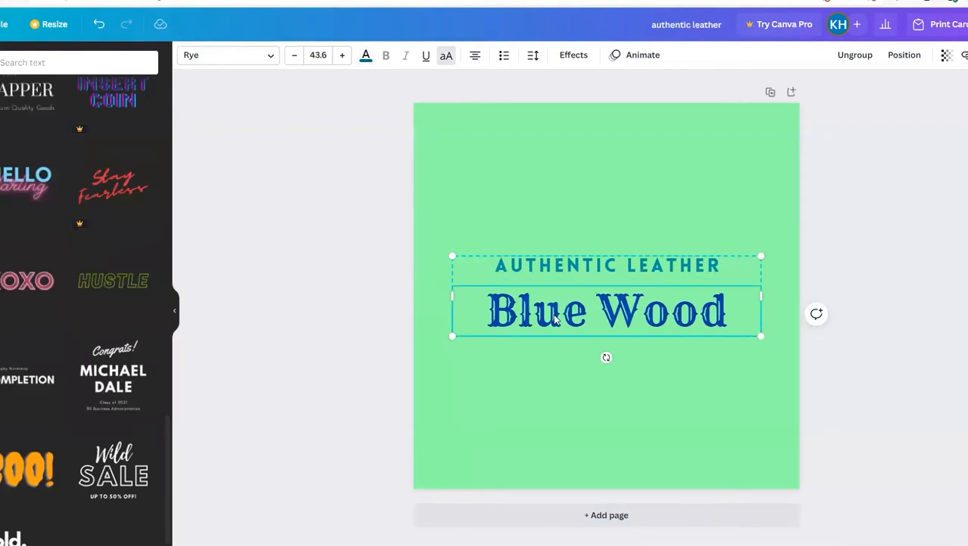
Step: Search the fonts for "handwriting" for the "AUTHENTIC LEATHER" line
click(589, 264)
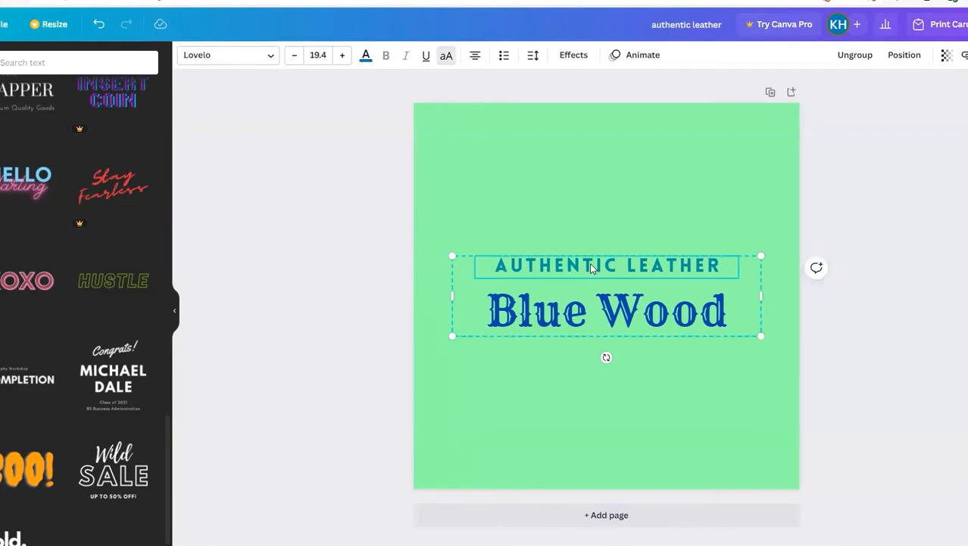
click(271, 59)
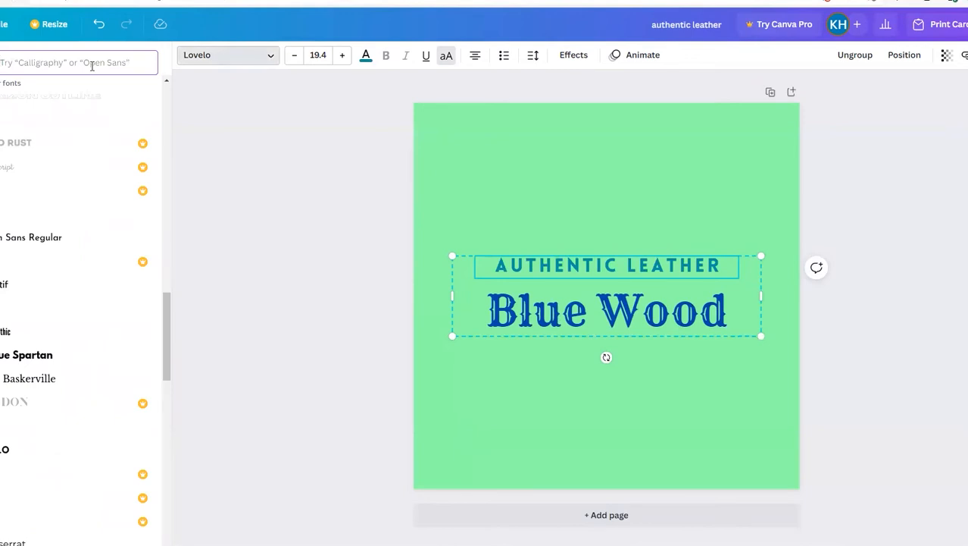
click(275, 61)
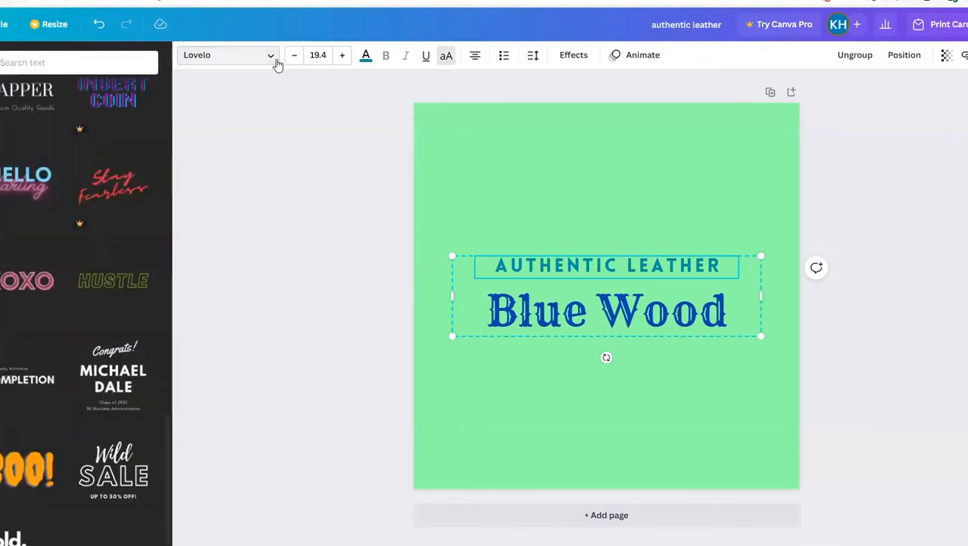
click(230, 64)
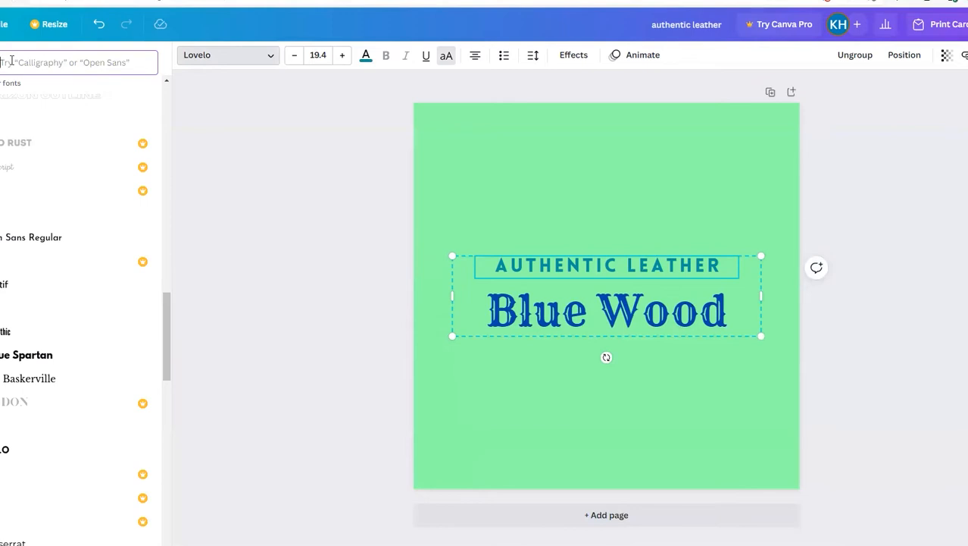
text(handwriting)
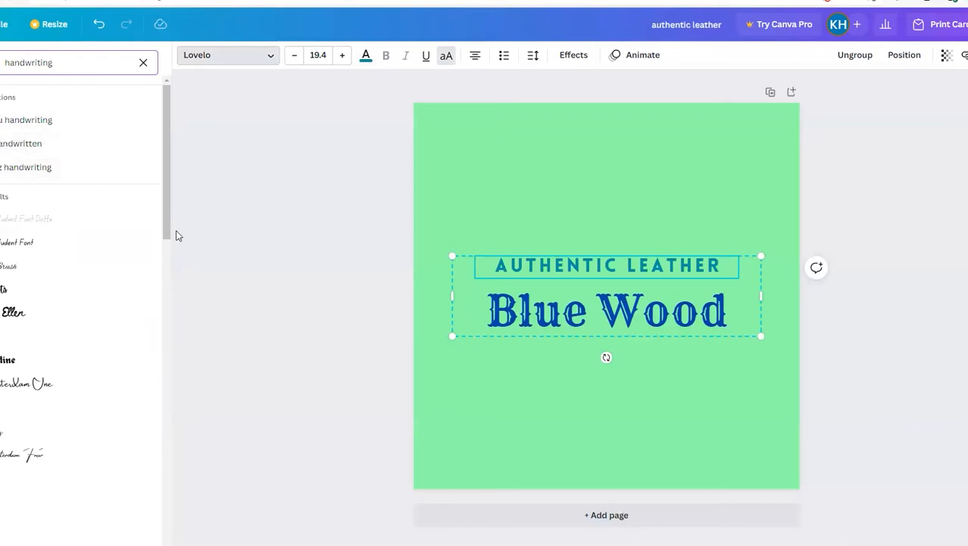
scroll(166, 270, down, 3)
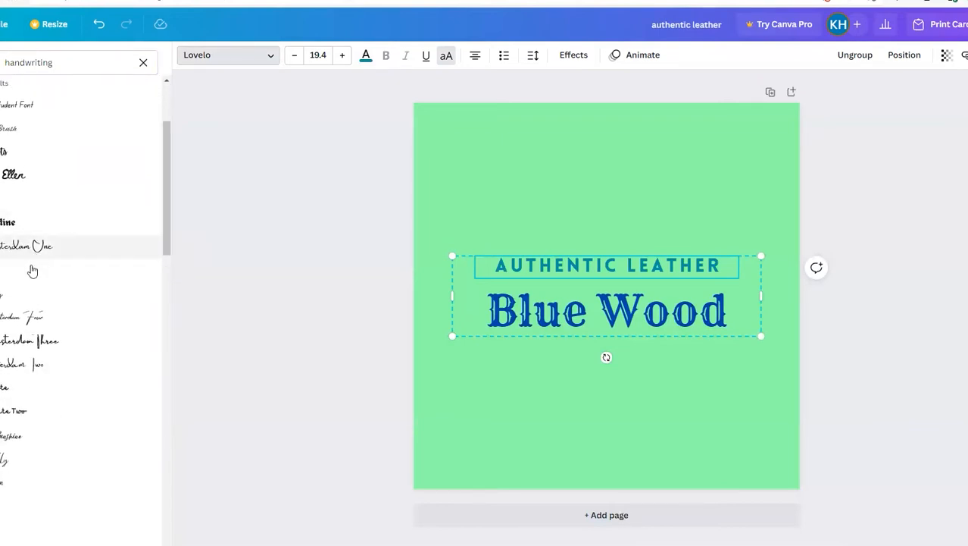
Step: Try Brittany and Aloja on the "AUTHENTIC LEATHER" line, set its font to Finger Paint and clear the font search
click(29, 299)
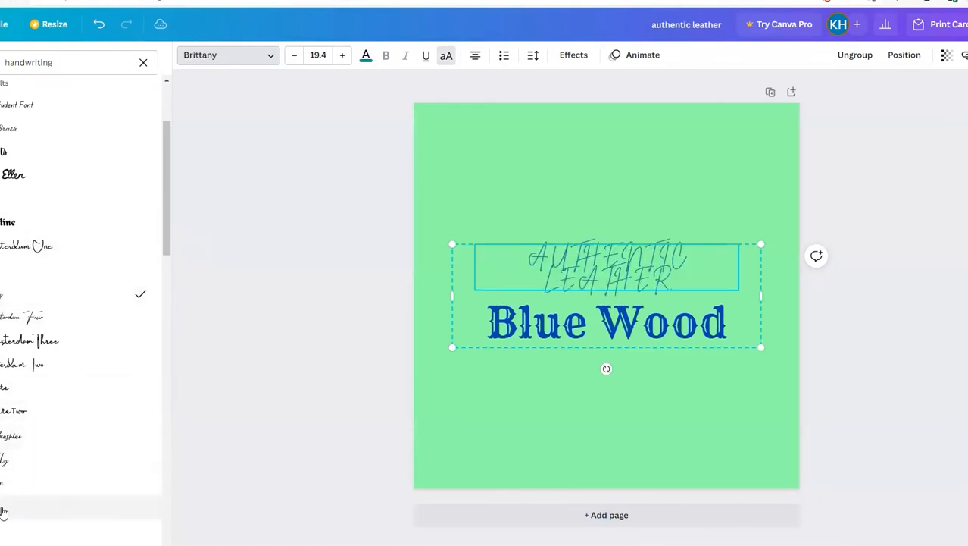
click(76, 544)
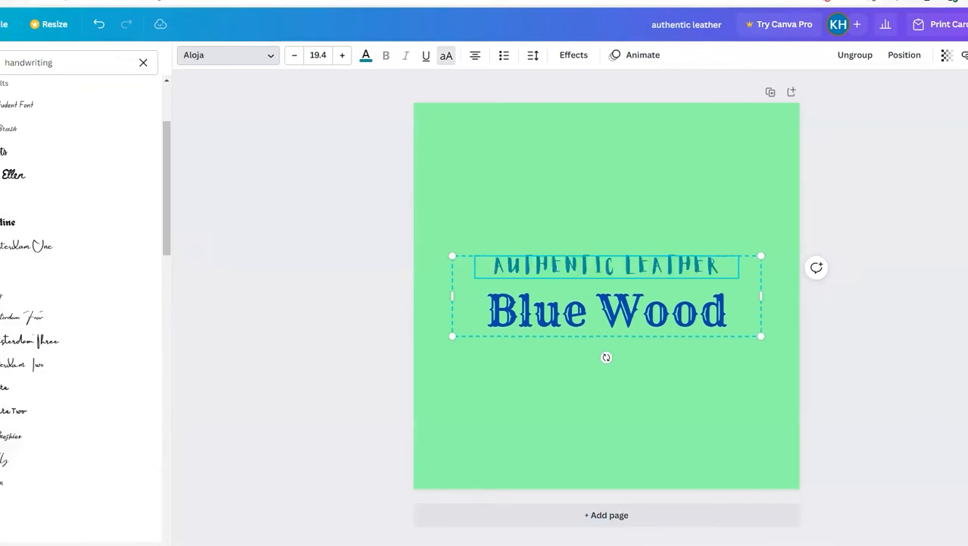
drag(161, 231, 173, 314)
click(13, 225)
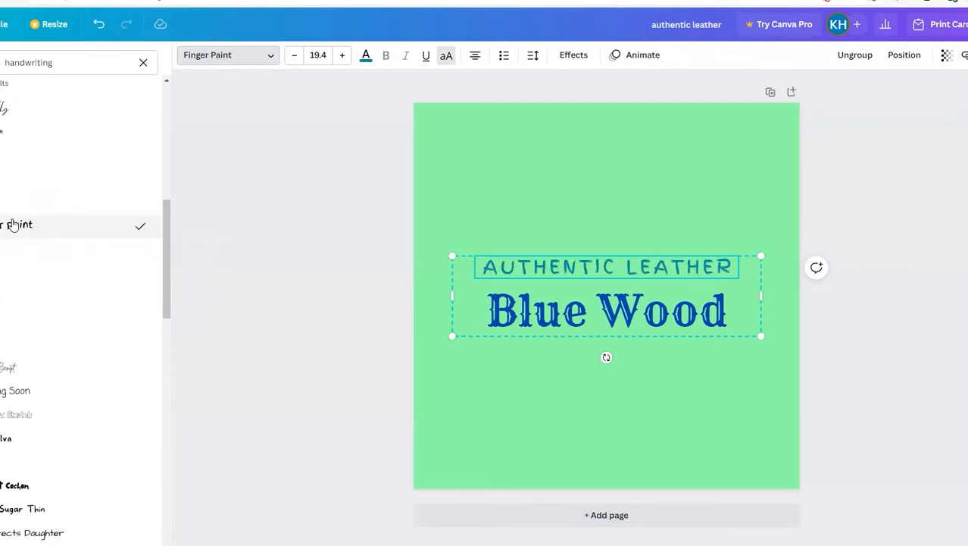
double_click(54, 60)
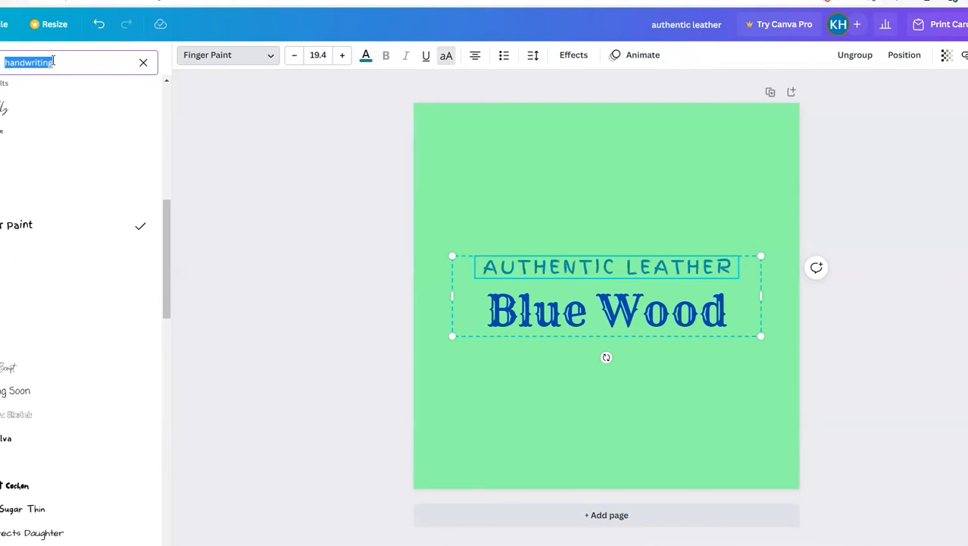
key(BackSpace)
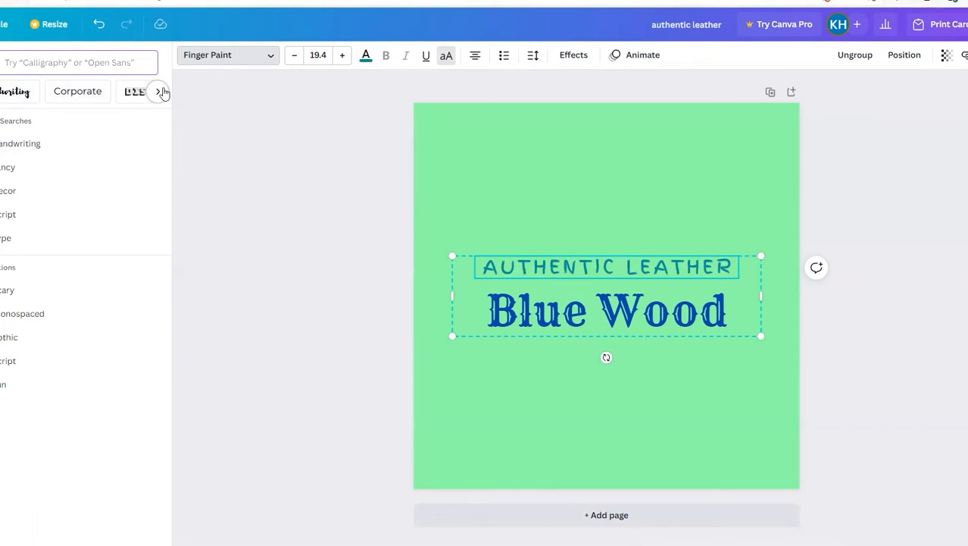
click(424, 388)
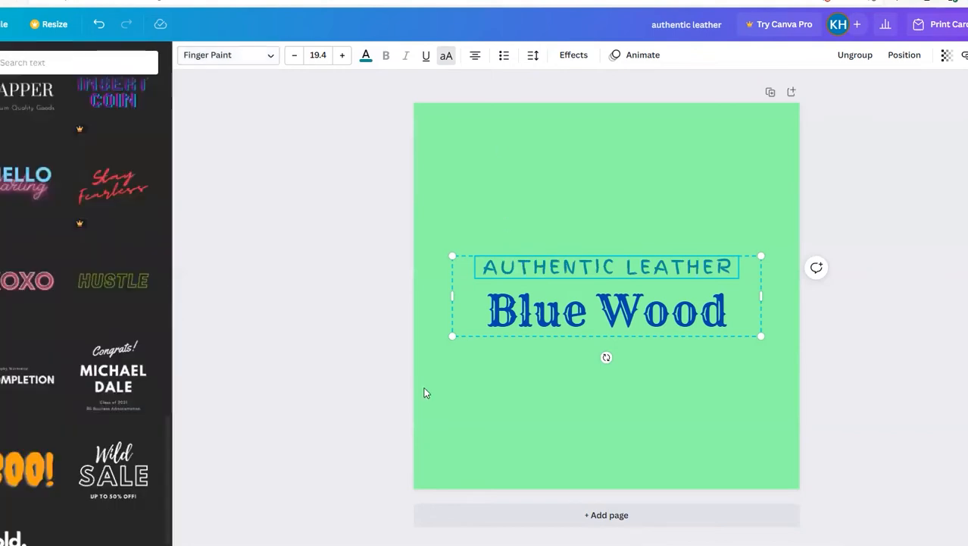
Step: Move the two-line text combination slightly higher on the page and ungroup it
click(549, 413)
drag(559, 311, 548, 266)
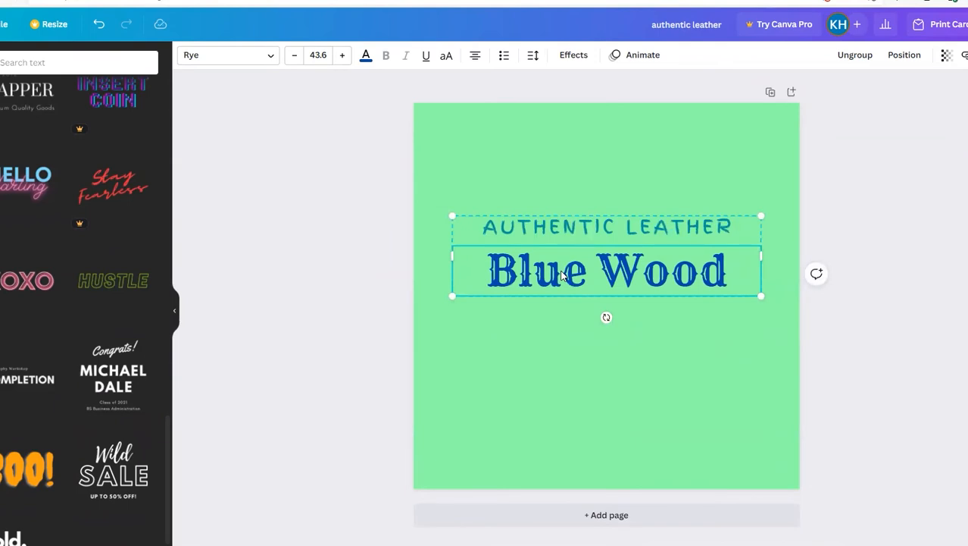
click(856, 57)
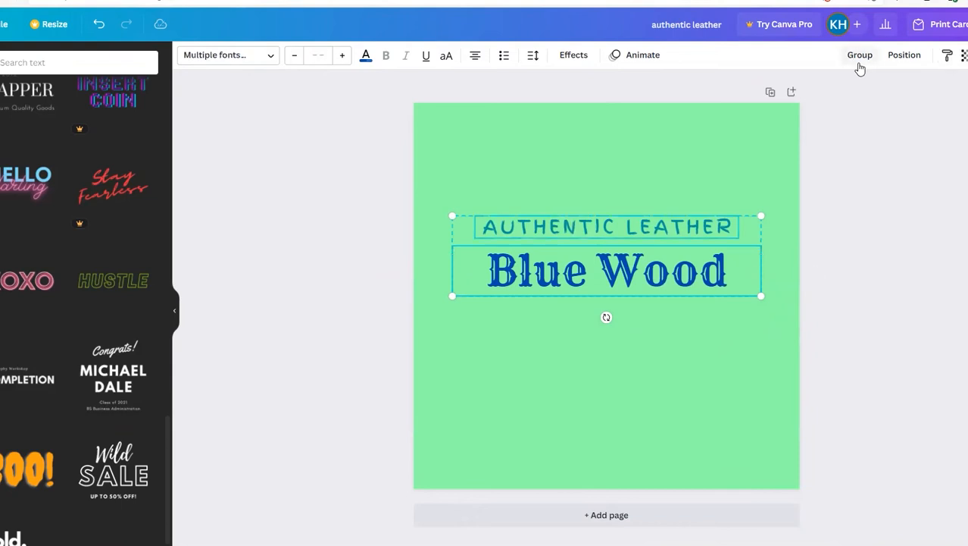
click(860, 58)
click(859, 64)
click(661, 381)
Step: Place the "Blue Wood" line near the page's bottom edge and the "AUTHENTIC LEATHER" line near its top edge
drag(546, 292, 545, 433)
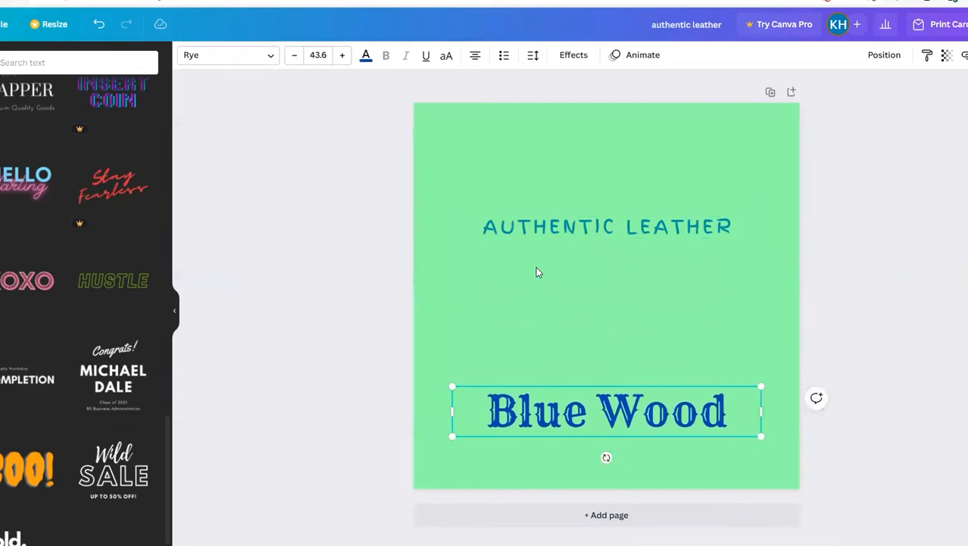
click(564, 226)
drag(564, 224, 569, 138)
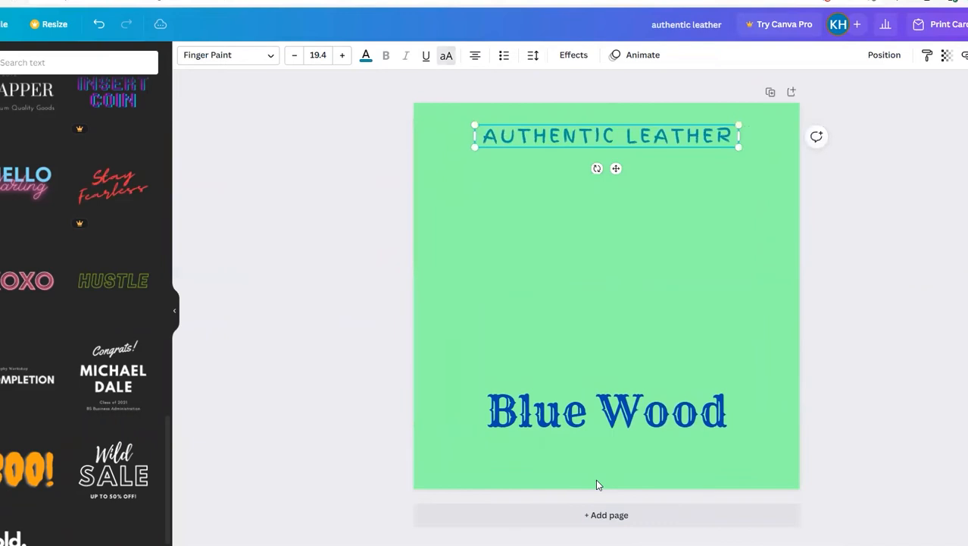
Step: Replace the "Blue Wood" text with "You're invited!"
double_click(535, 402)
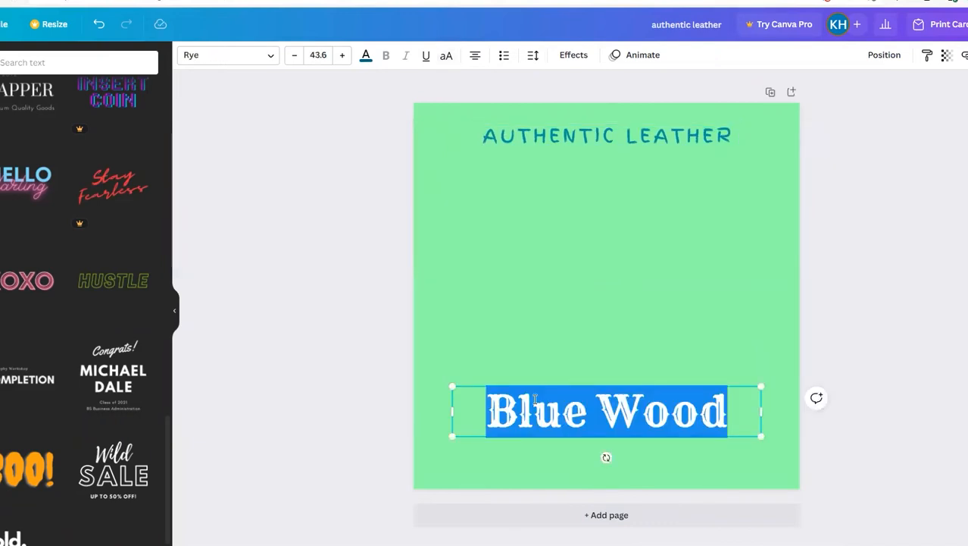
key(BackSpace)
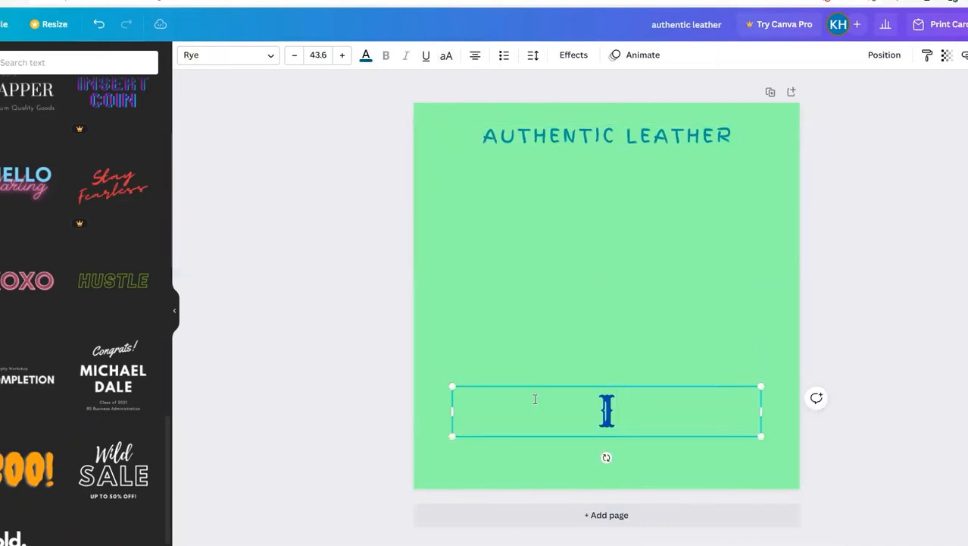
text(YO)
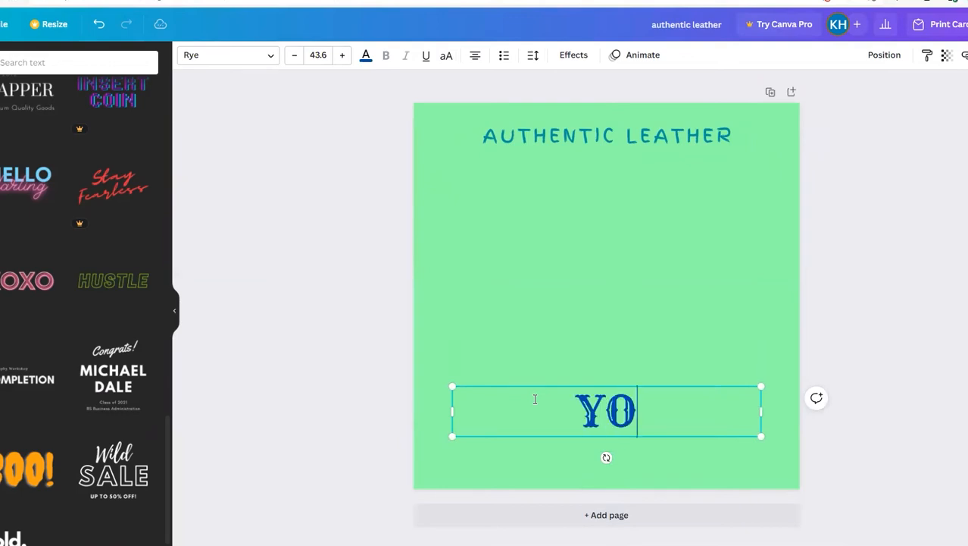
text(u=)
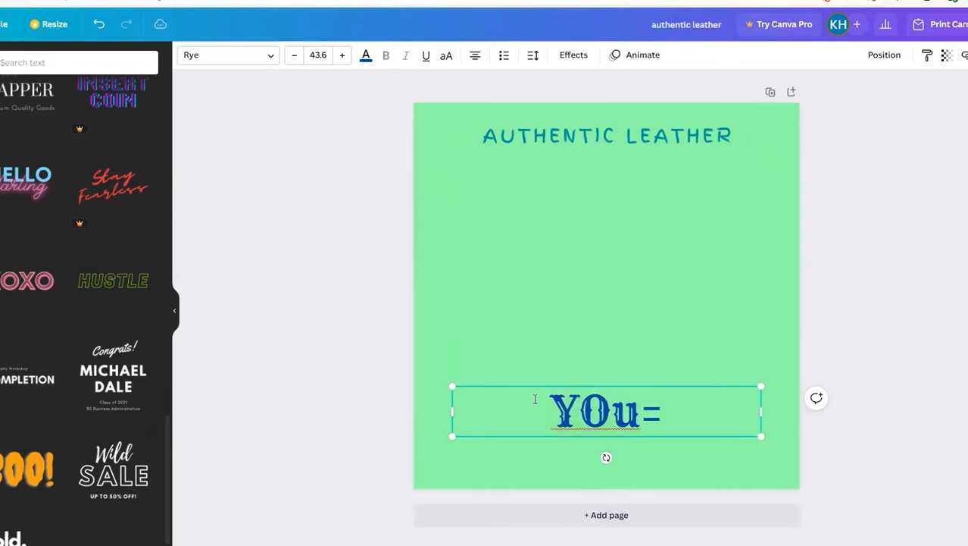
key(BackSpace)
key(BackSpace)
key(BackSpace)
text(ou)
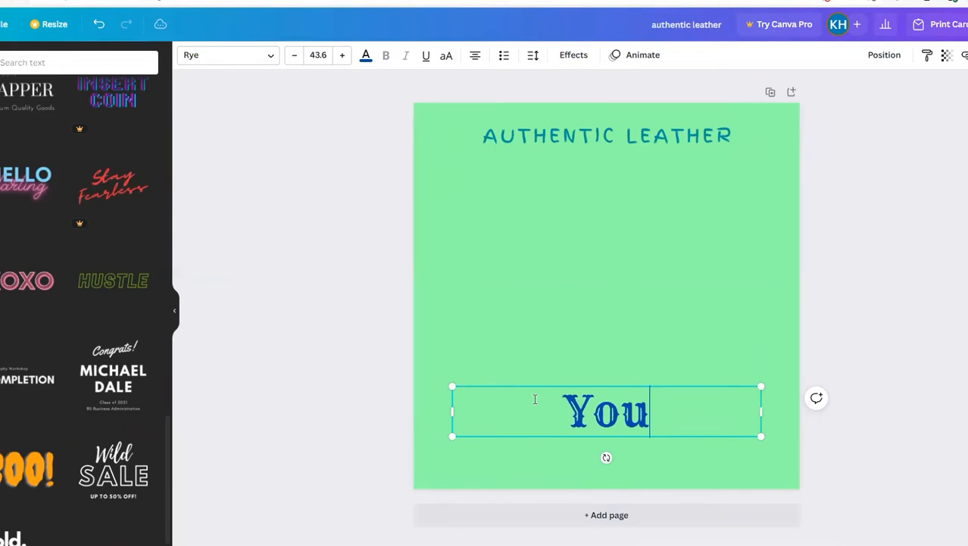
text('re inv)
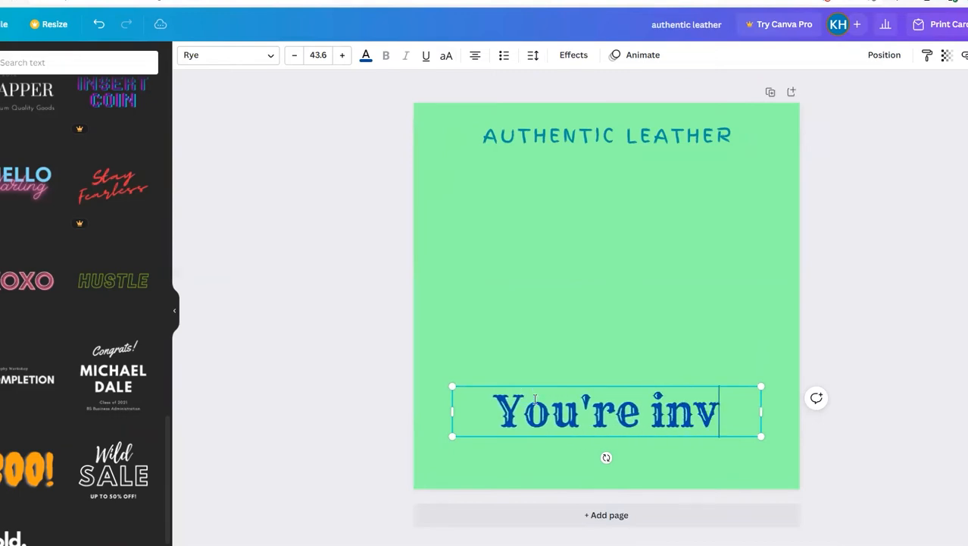
text(ited!)
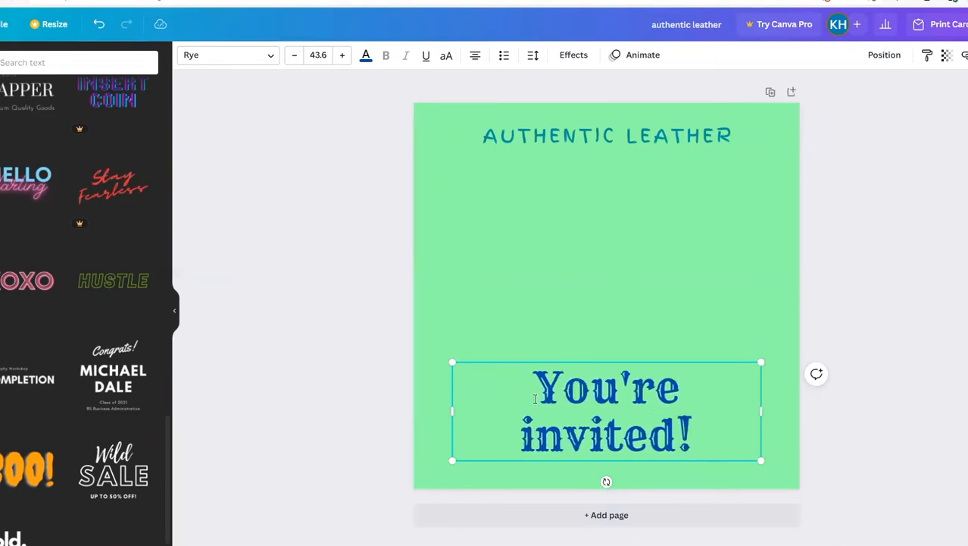
Step: Replace the "AUTHENTIC LEATHER" text with "CALLING ALL COWGIRLS & COWBOYS:" and move it slightly down from the page's top edge
double_click(590, 133)
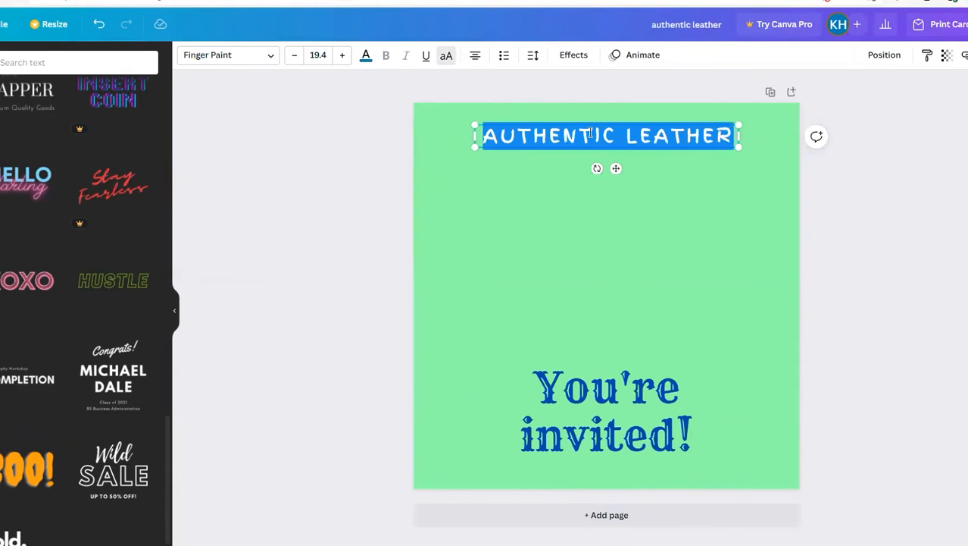
text(CALLING ALL )
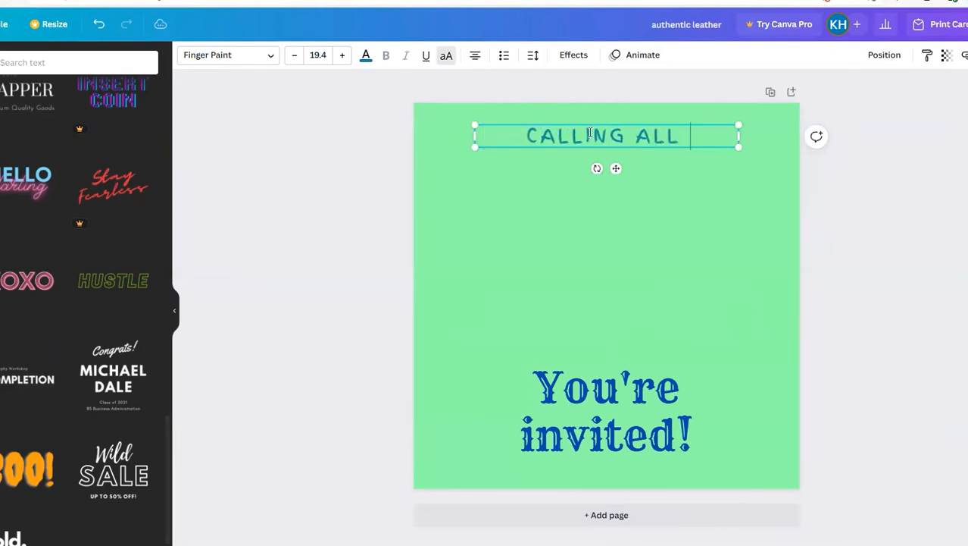
text(COW)
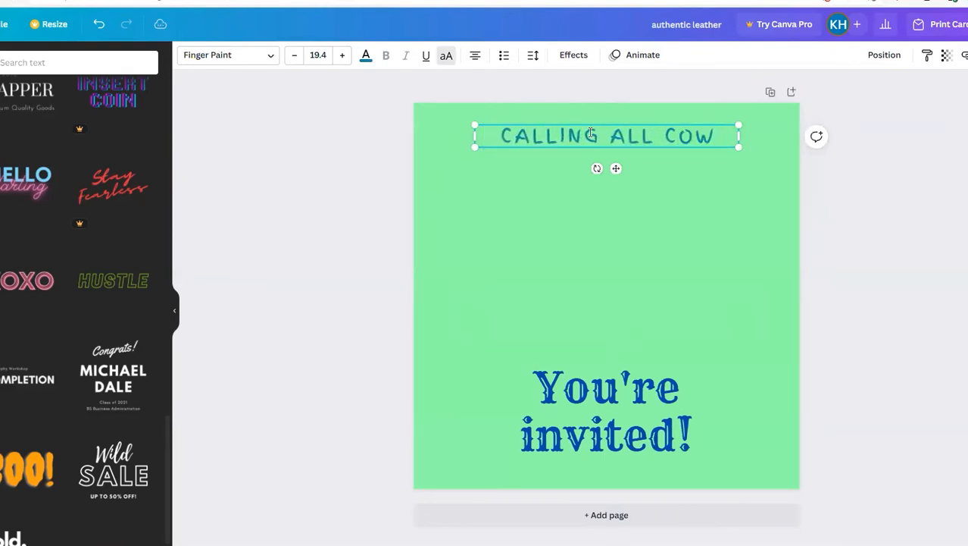
text(GIRLS & )
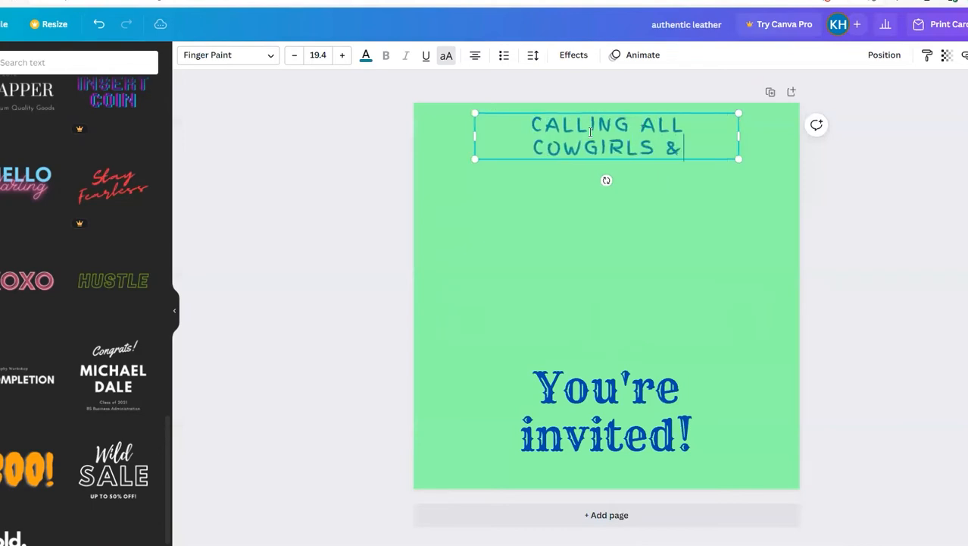
text(COWBIYS)
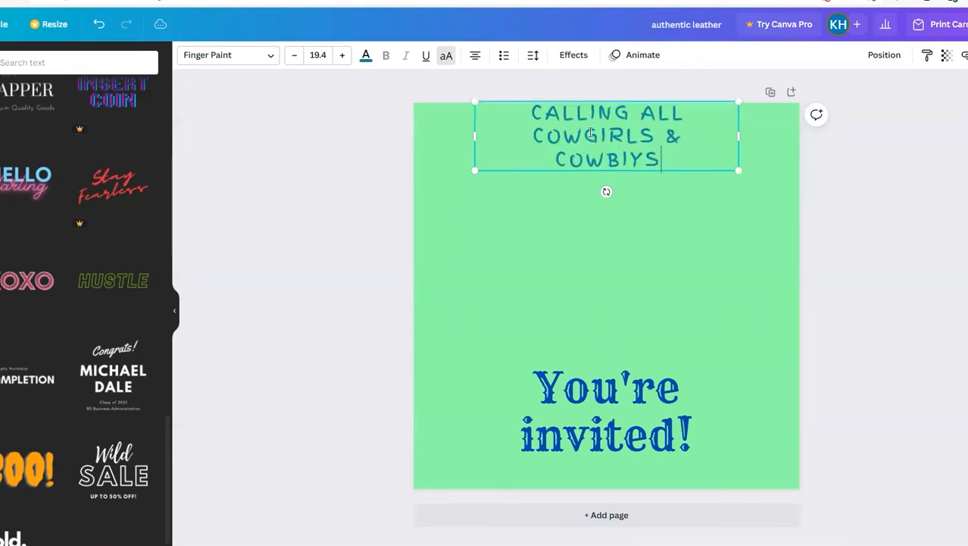
key(BackSpace)
key(BackSpace)
key(BackSpace)
text(OYS:)
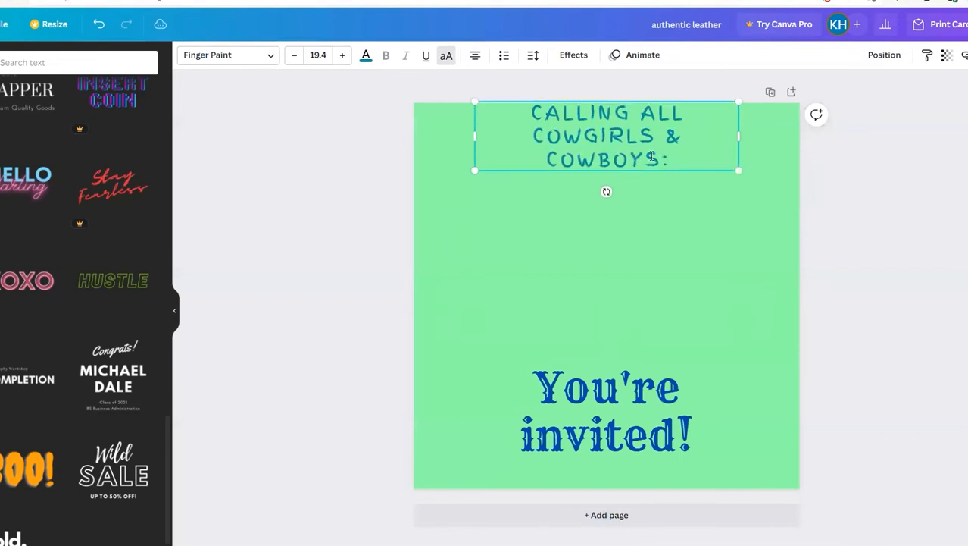
click(626, 179)
drag(616, 159, 619, 182)
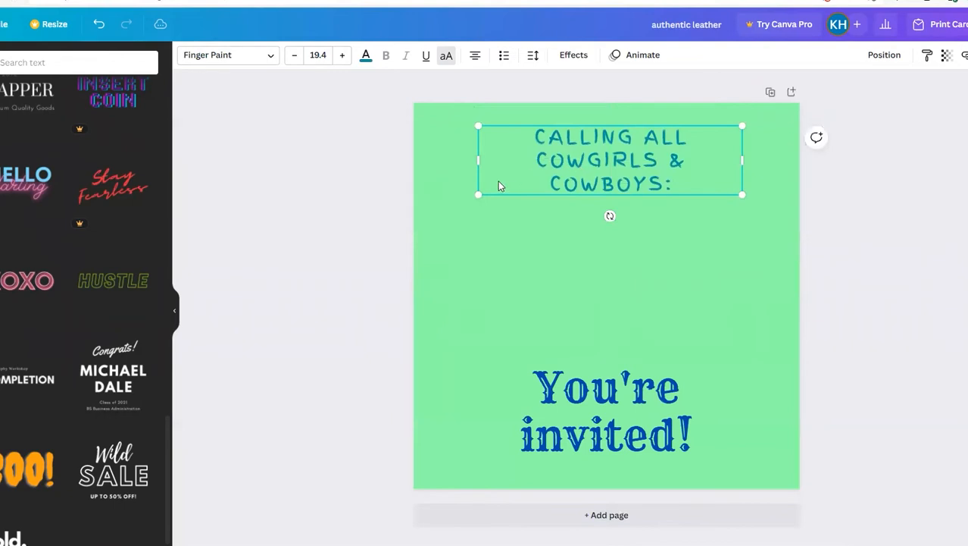
Step: Move the "CALLING ALL COWGIRLS & COWBOYS:" text slightly up, widen its box so it fits on two lines, and enlarge its font slightly
mouse_move(621, 151)
mouse_down()
mouse_move(588, 212)
mouse_move(595, 224)
mouse_move(629, 170)
mouse_move(606, 134)
mouse_move(615, 136)
mouse_up()
mouse_move(627, 187)
mouse_down()
mouse_move(631, 256)
mouse_move(627, 186)
mouse_up()
drag(469, 154, 429, 161)
drag(741, 155, 785, 156)
click(342, 54)
click(342, 55)
click(342, 55)
Step: Move the "You're invited!" text up to sit directly below the "CALLING ALL COWGIRLS & COWBOYS:" heading
click(588, 402)
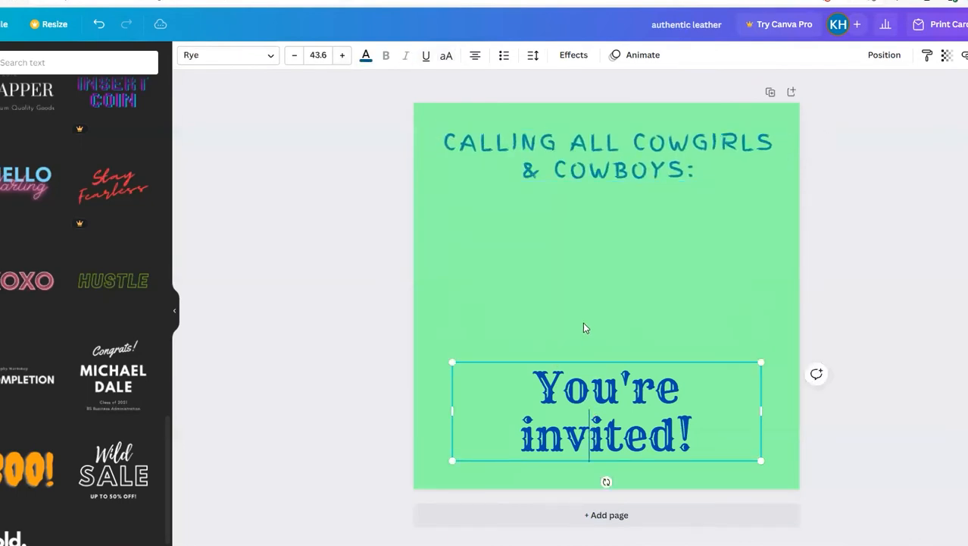
drag(587, 408, 588, 240)
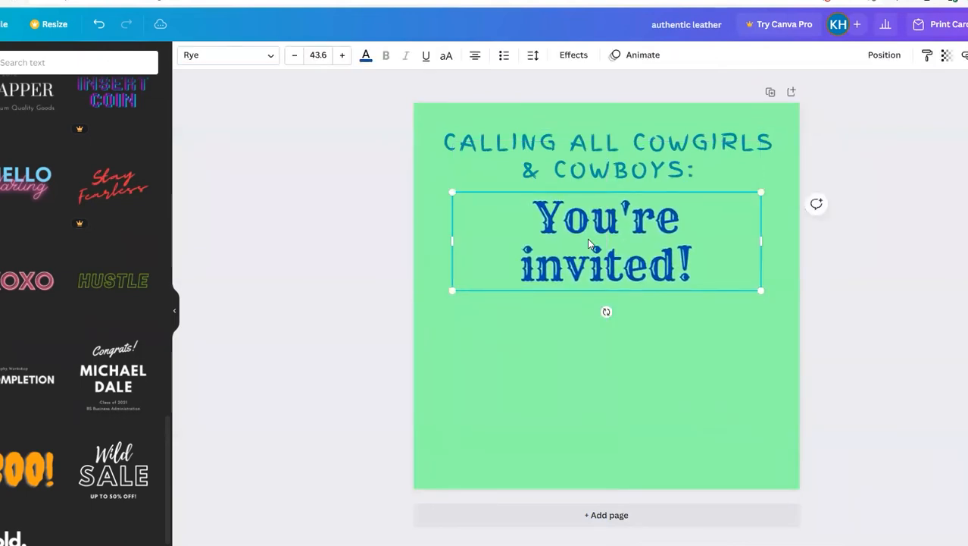
click(587, 375)
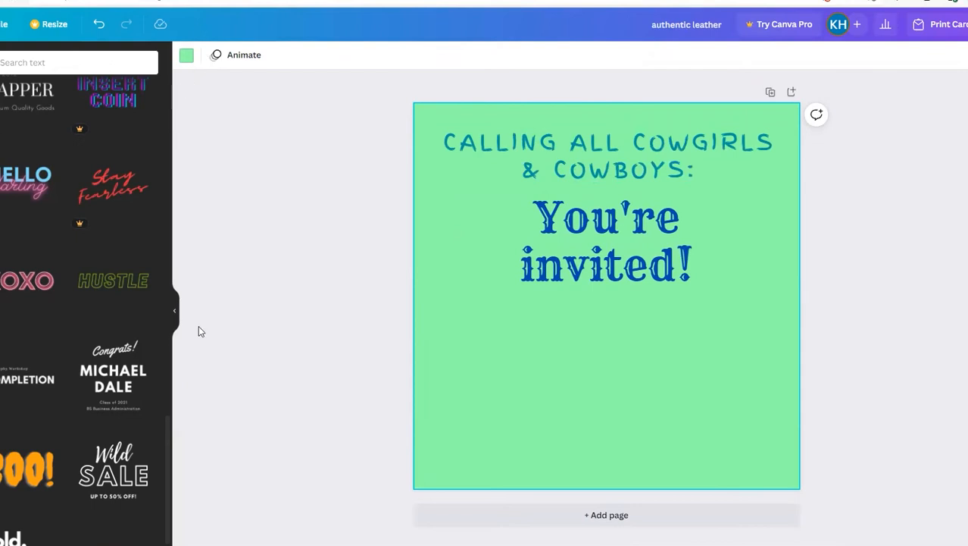
Step: Add a body text box reading "When: June 3" with "Where: my house!" on a second line
scroll(167, 340, up, 6)
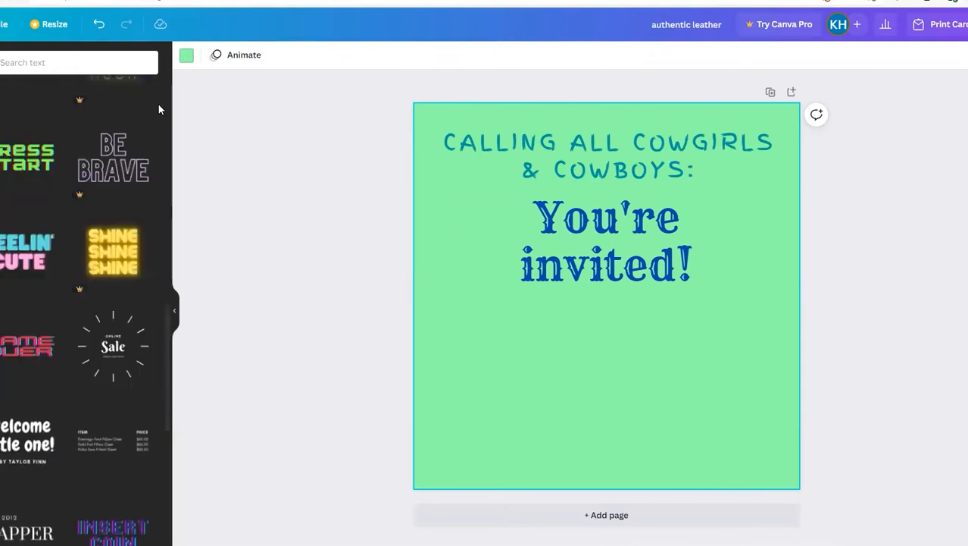
scroll(114, 228, up, 10)
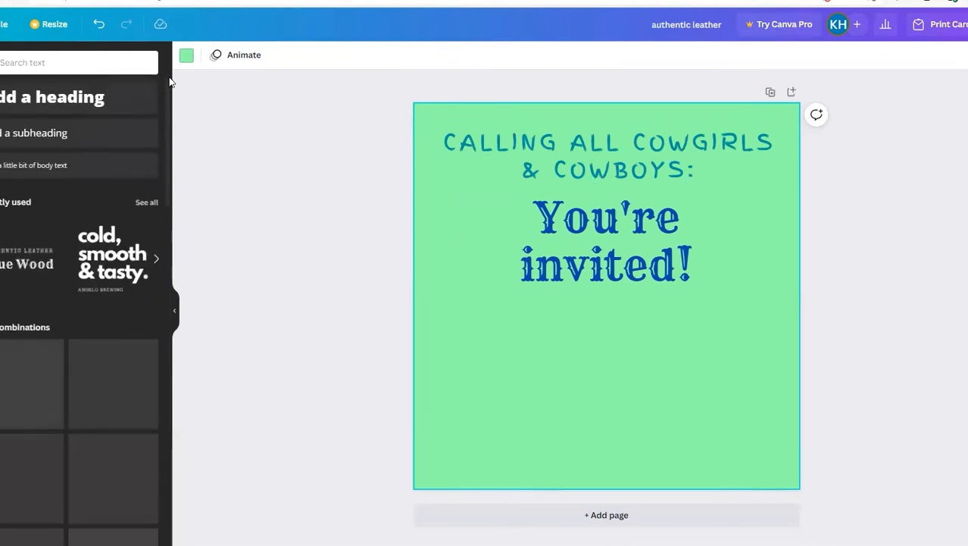
click(72, 178)
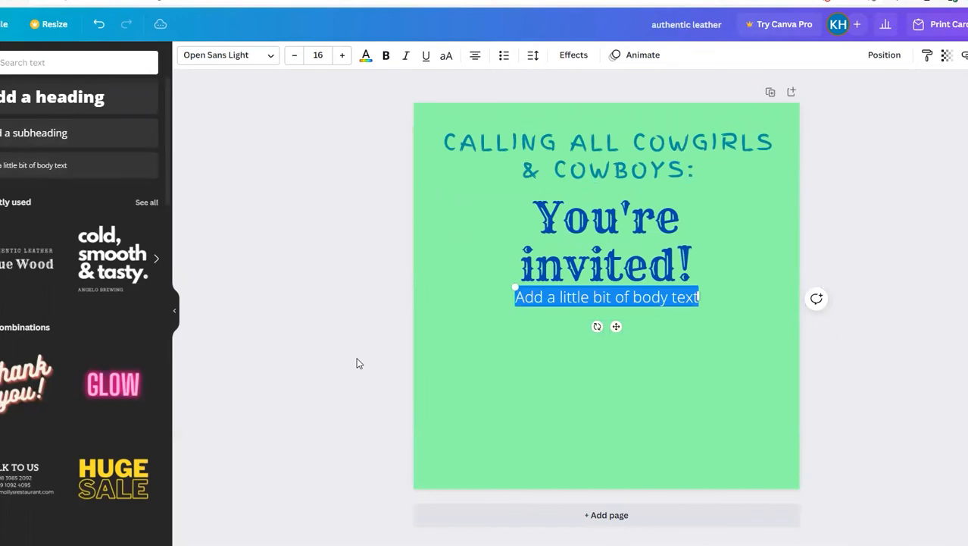
text(When: )
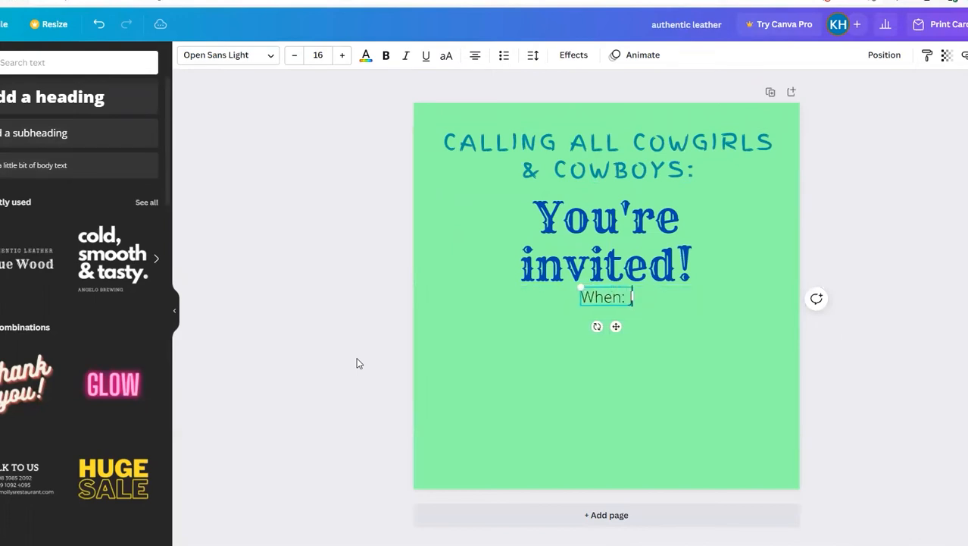
text(June 3)
key(Return)
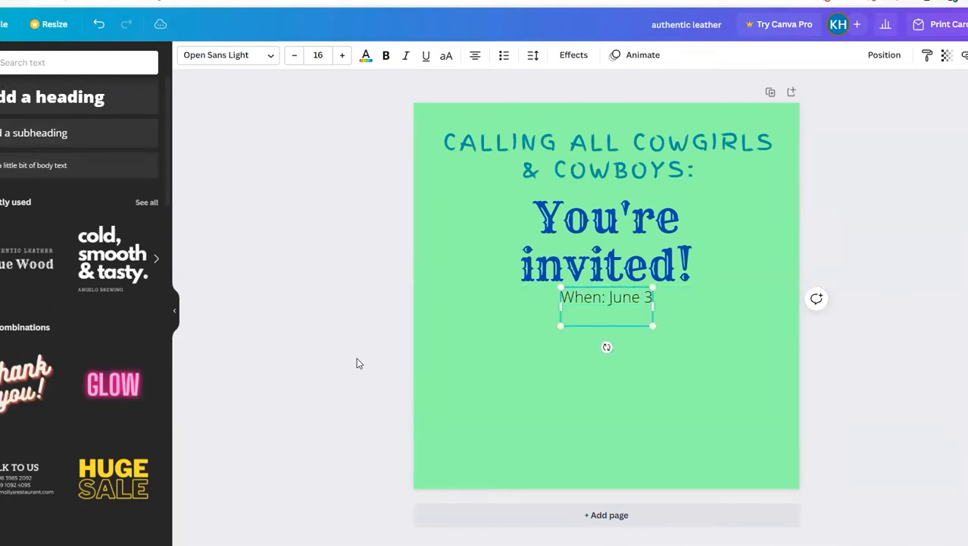
text(Where: my house!)
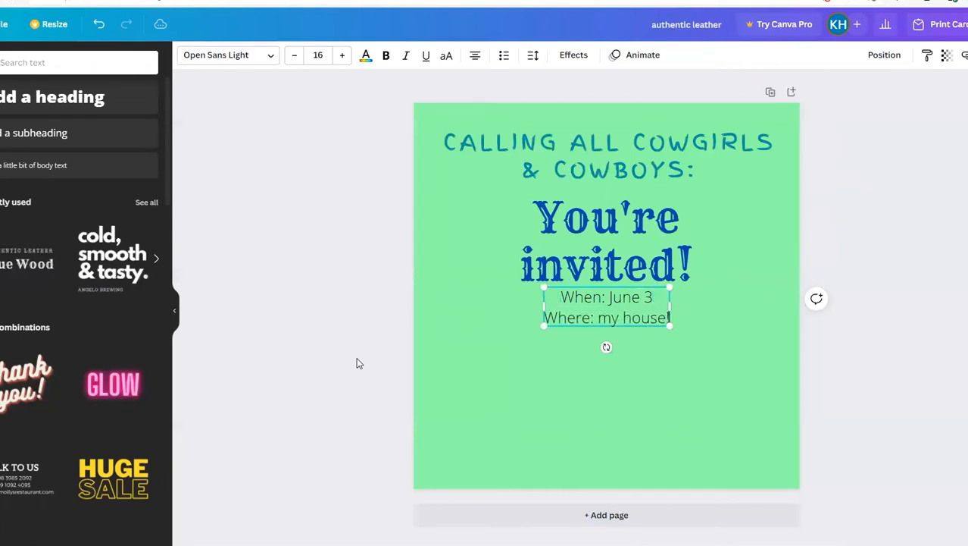
Step: Place the When/Where text near the page's bottom edge and set it in the Kollektif font at size 20
click(581, 378)
drag(595, 316, 593, 461)
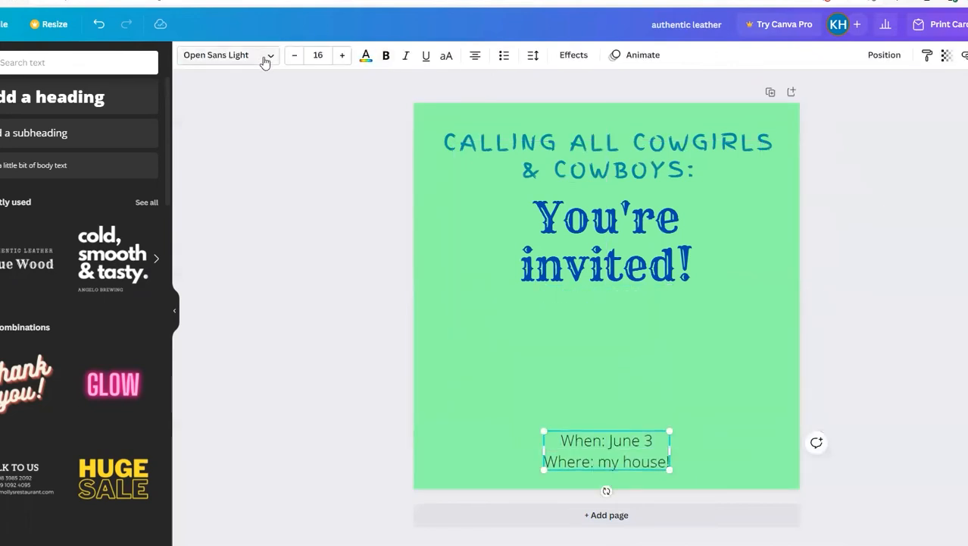
click(263, 60)
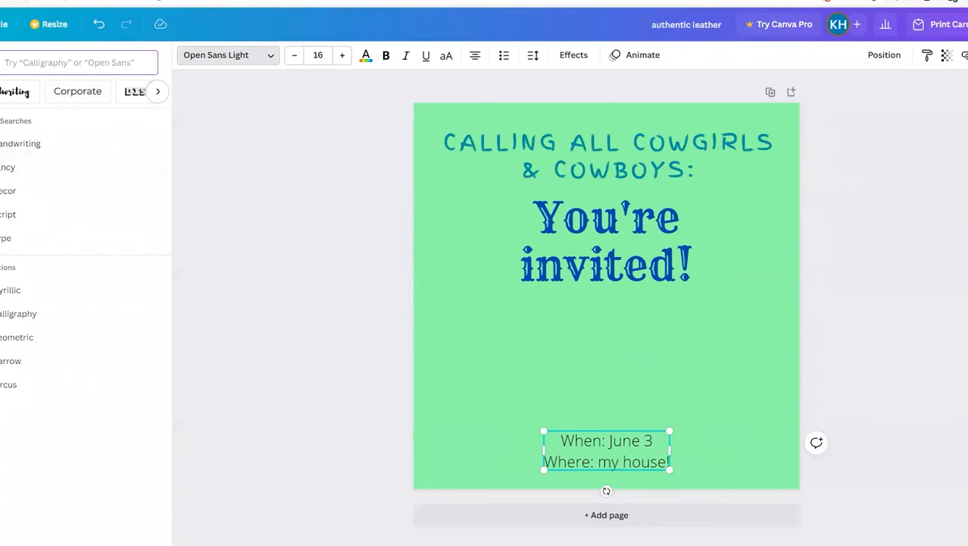
scroll(46, 227, down, 5)
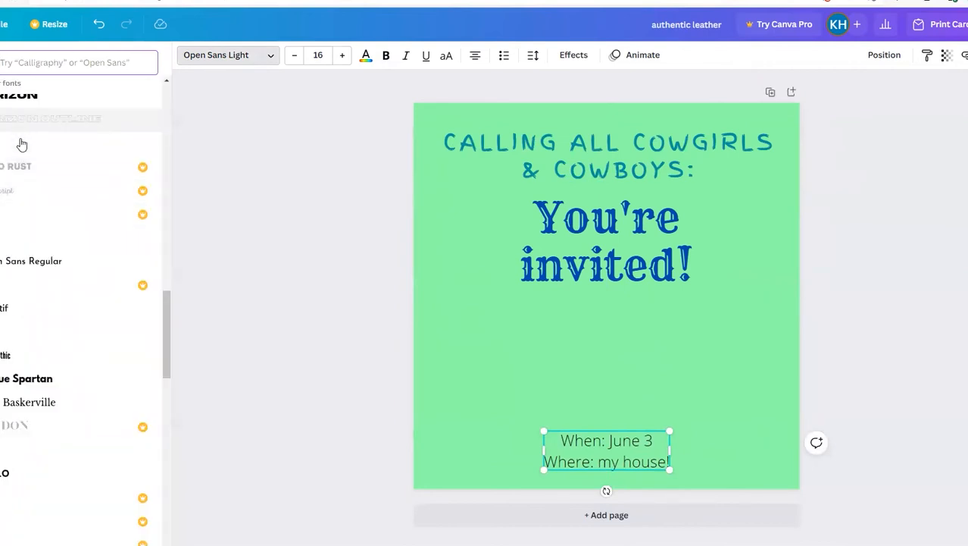
click(63, 311)
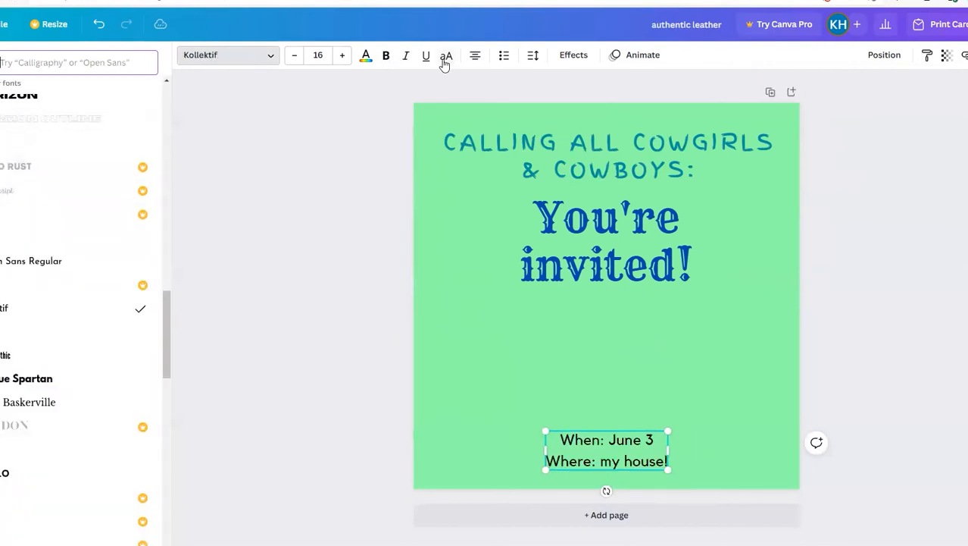
click(342, 54)
click(342, 55)
click(342, 55)
click(342, 55)
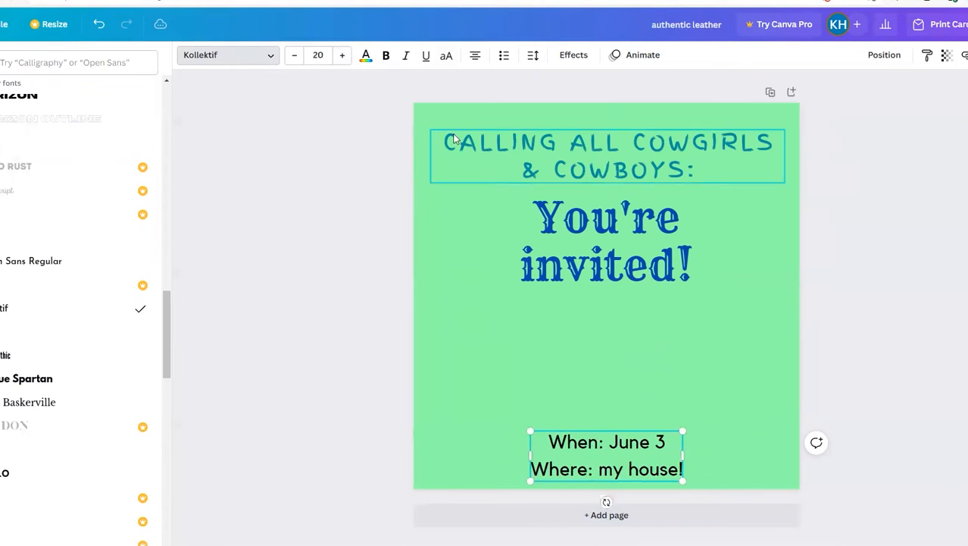
click(480, 253)
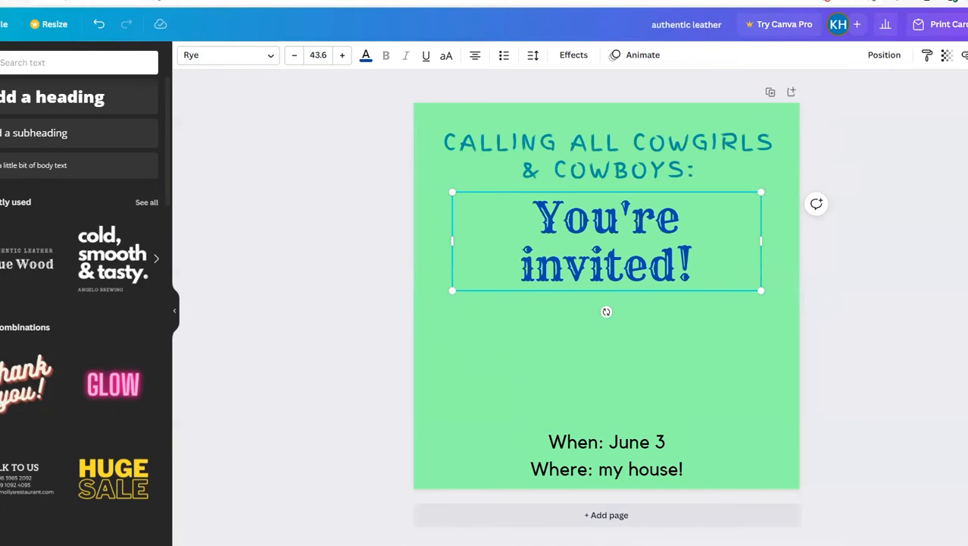
Step: Search the elements for "cowboy" and browse only the graphics among the results
click(0, 106)
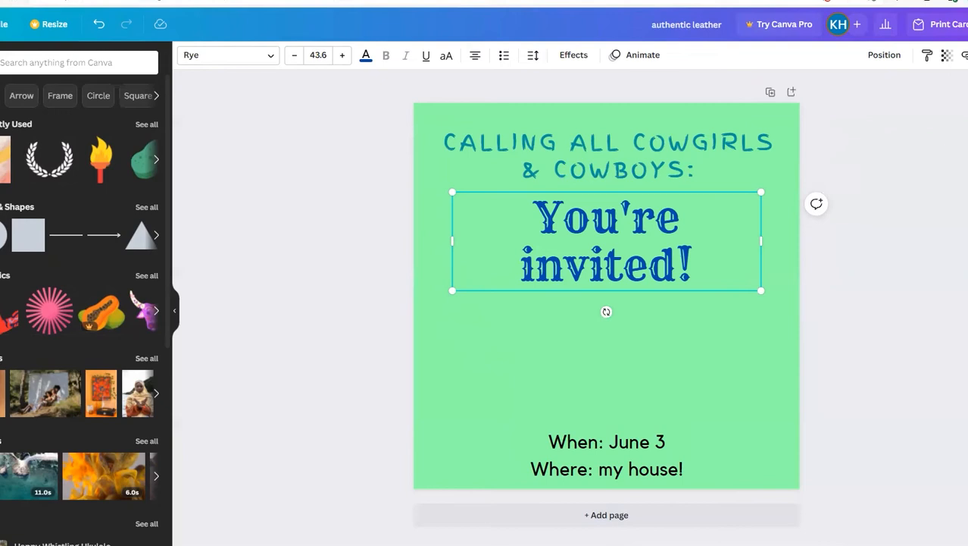
click(34, 60)
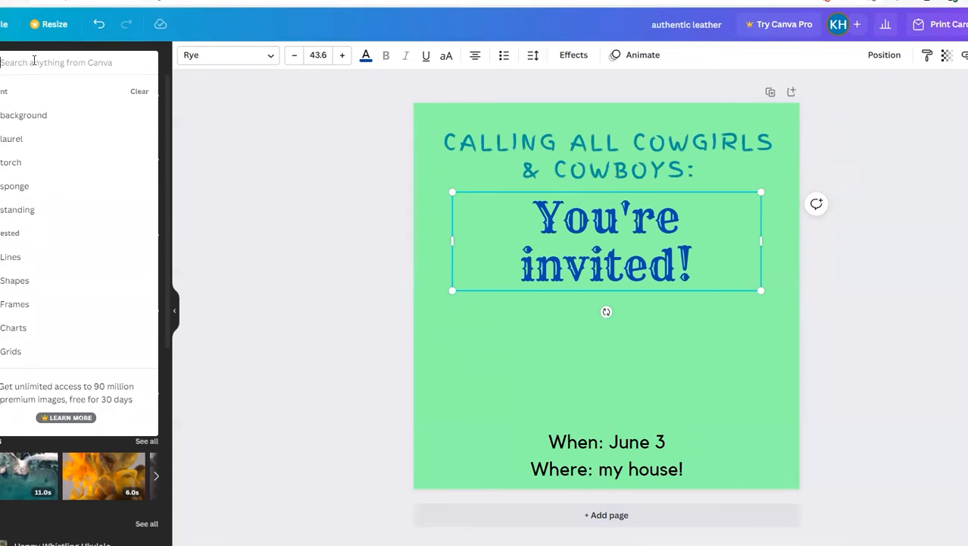
text(cowboy)
key(Return)
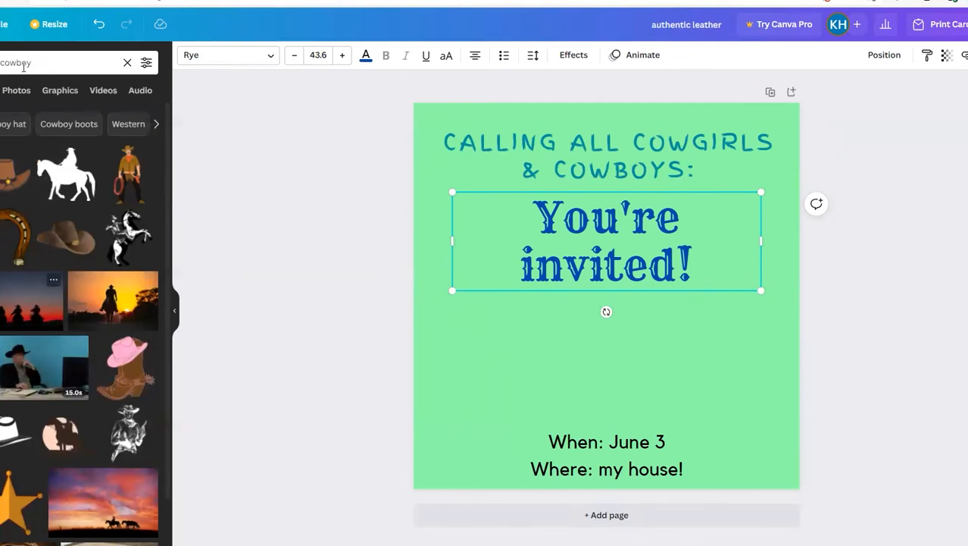
click(58, 90)
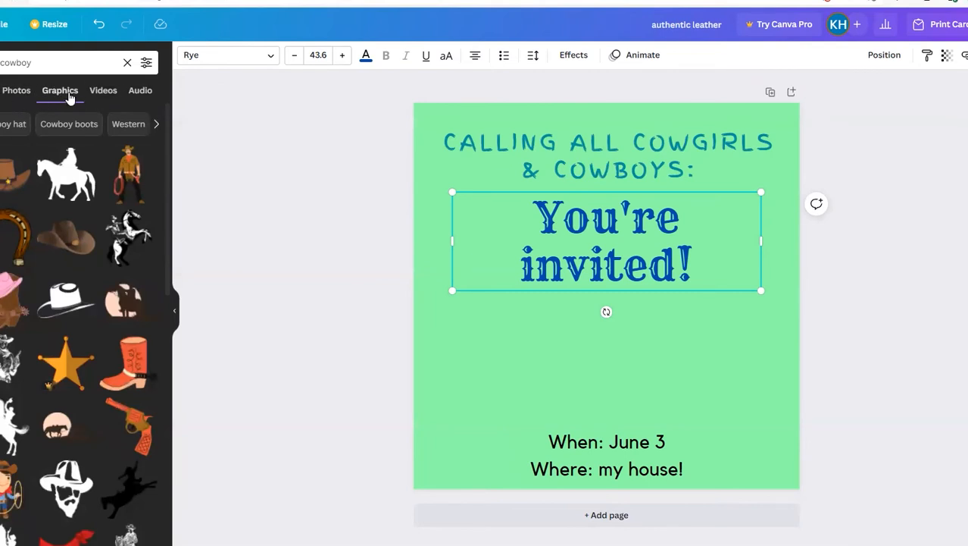
scroll(158, 199, down, 3)
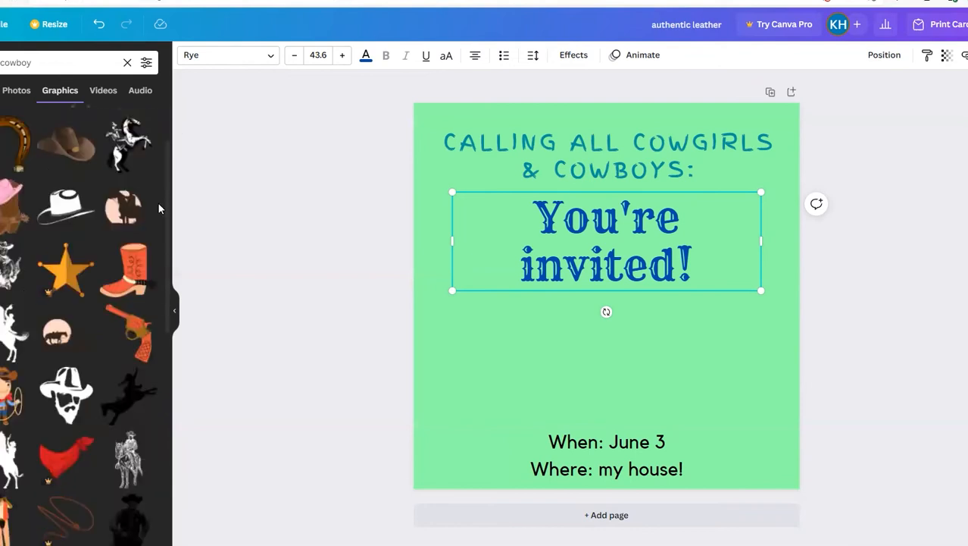
scroll(157, 205, down, 3)
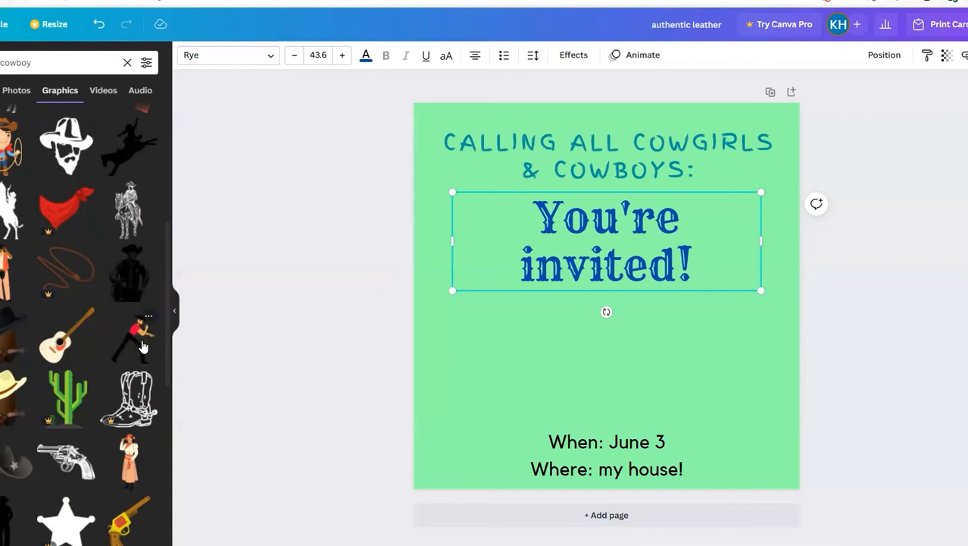
Step: Filter the cowboy graphics to show only static ones
click(147, 64)
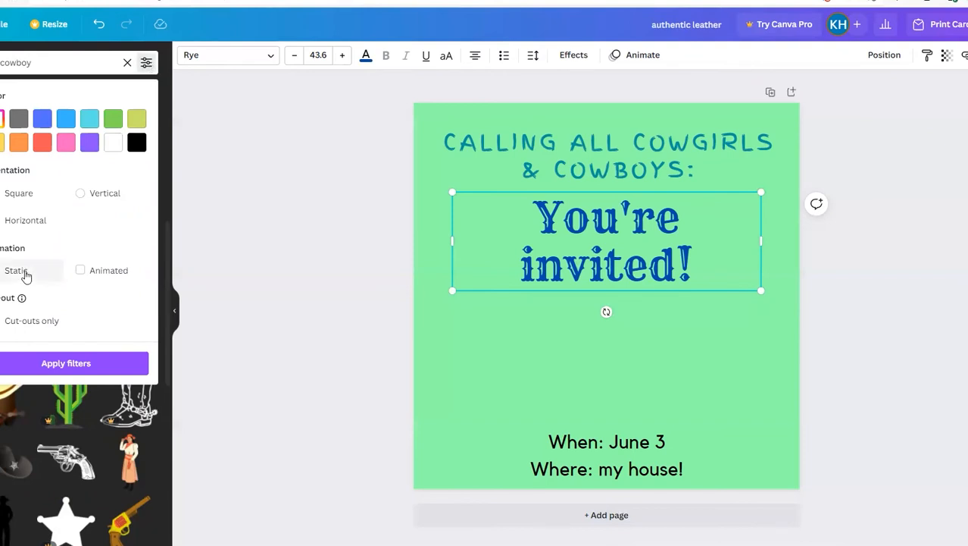
click(25, 274)
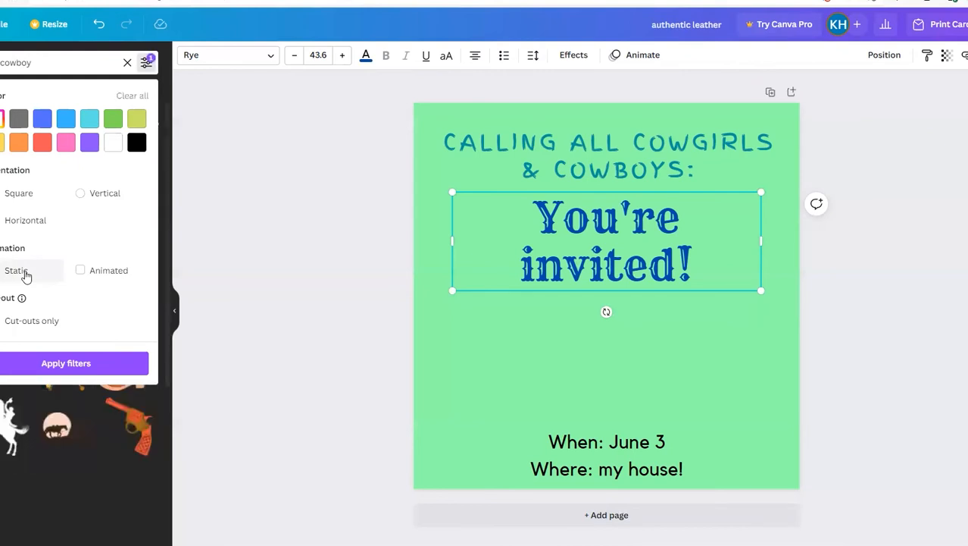
click(108, 363)
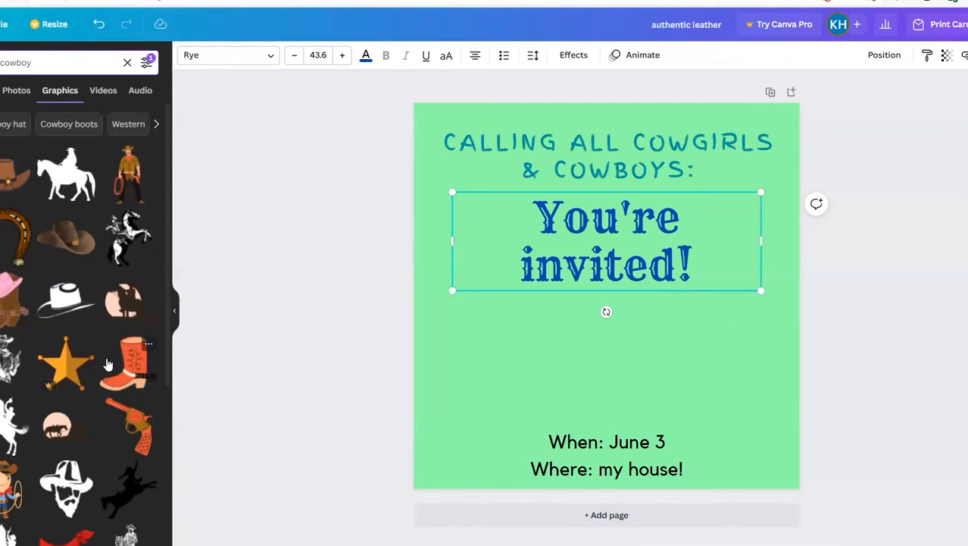
Step: Add the boot with a pink hat to the right of "You're invited!" and the horseshoe to its left, both scaled down
click(17, 314)
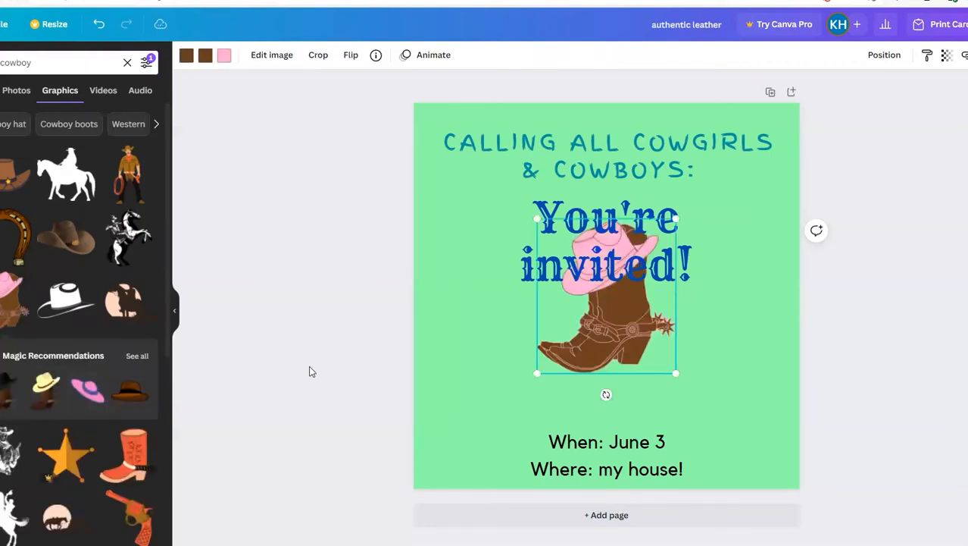
drag(633, 342, 686, 340)
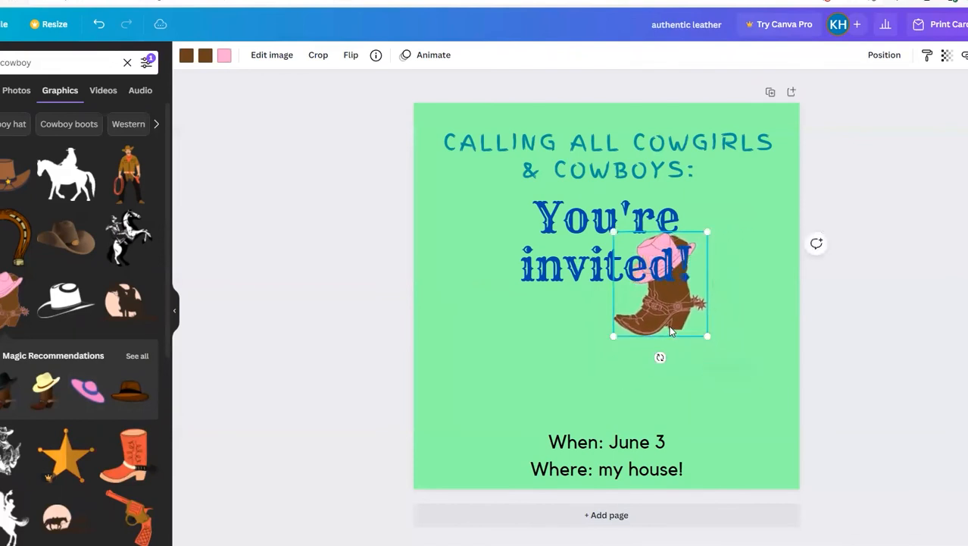
drag(699, 304, 746, 280)
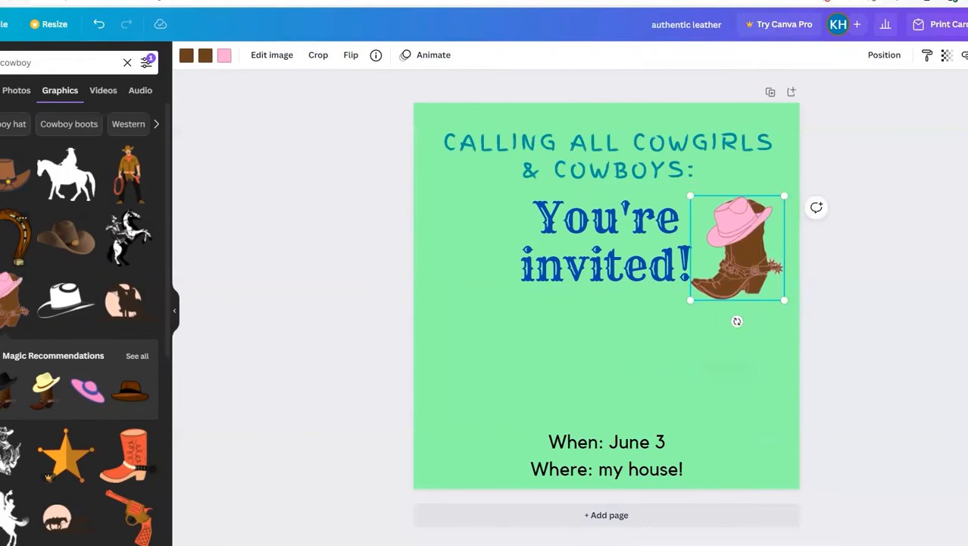
click(15, 235)
drag(653, 350, 473, 275)
Step: Shrink the boot graphic slightly, shift it toward the page's right edge, and center "You're invited!" between the boot and the horseshoe
click(772, 243)
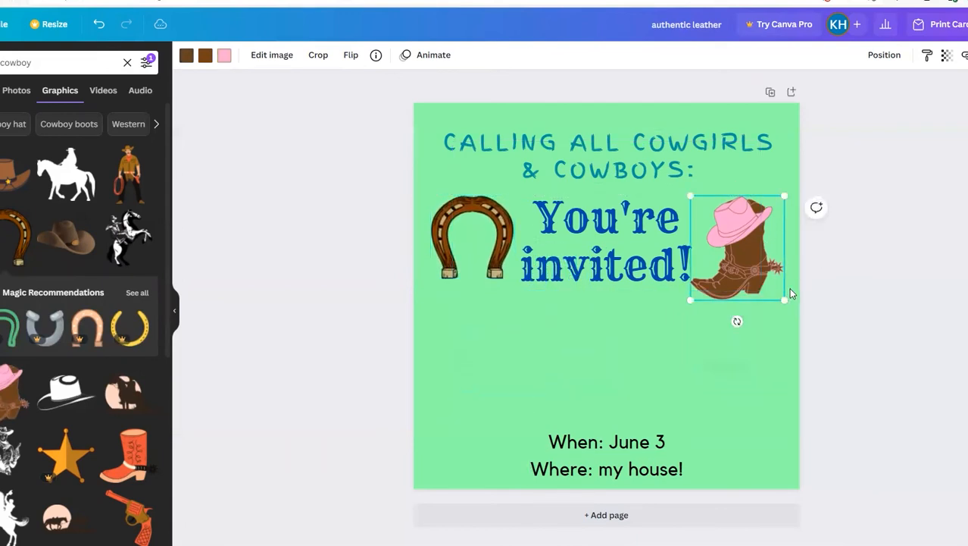
drag(785, 300, 779, 291)
click(737, 256)
mouse_move(761, 241)
mouse_down()
mouse_move(703, 241)
mouse_move(761, 252)
mouse_move(758, 241)
mouse_up()
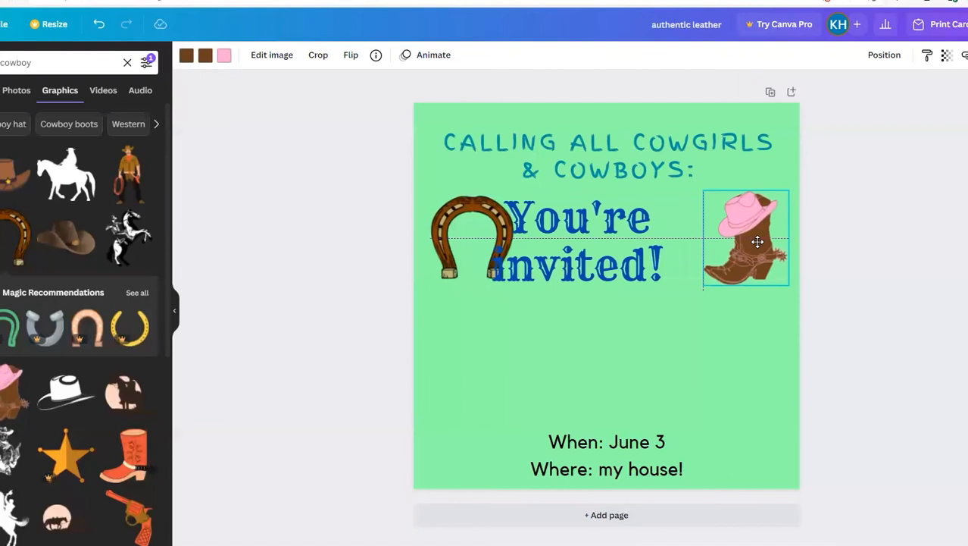
drag(758, 241, 757, 241)
drag(597, 276, 626, 272)
click(494, 397)
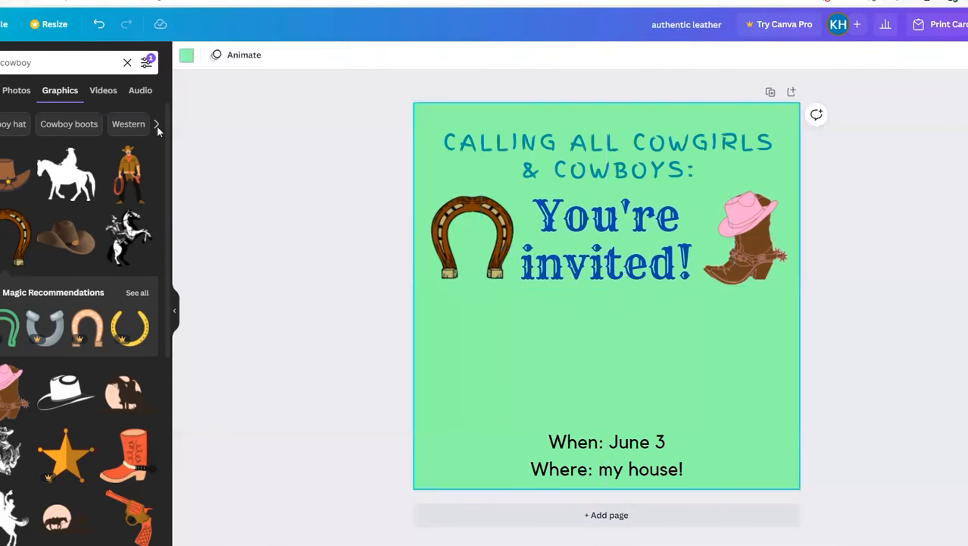
Step: Search the graphics for "western" instead of "cowboy"
click(57, 60)
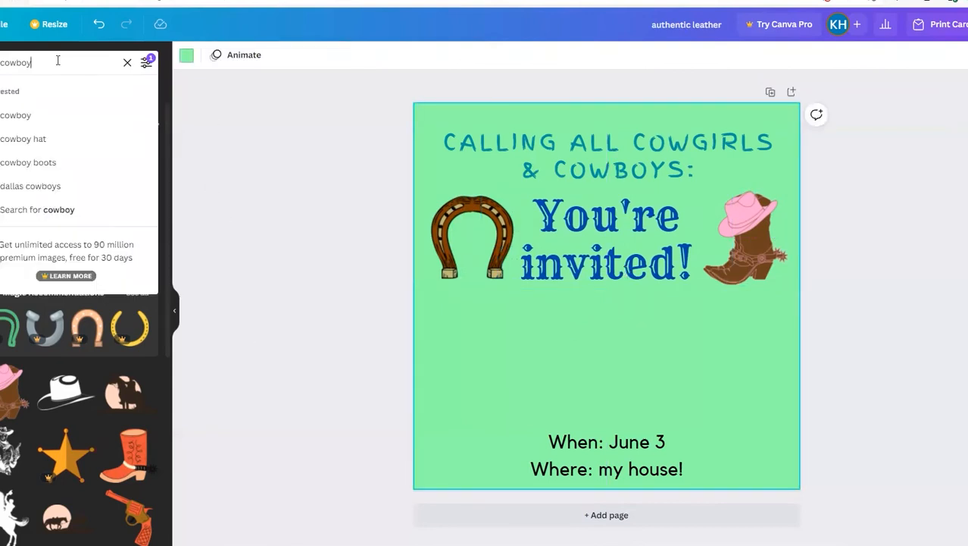
double_click(57, 61)
text(wese)
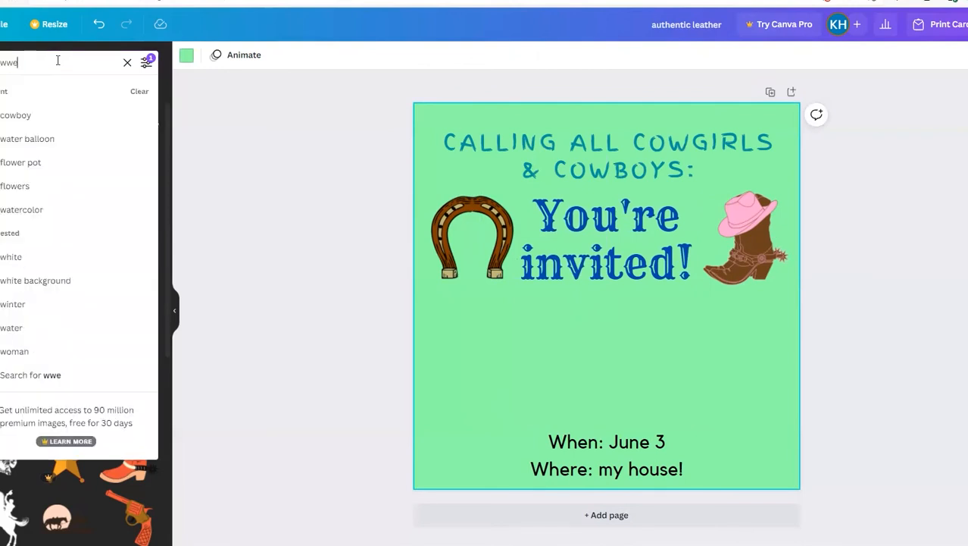
key(BackSpace)
key(BackSpace)
key(BackSpace)
text(estern)
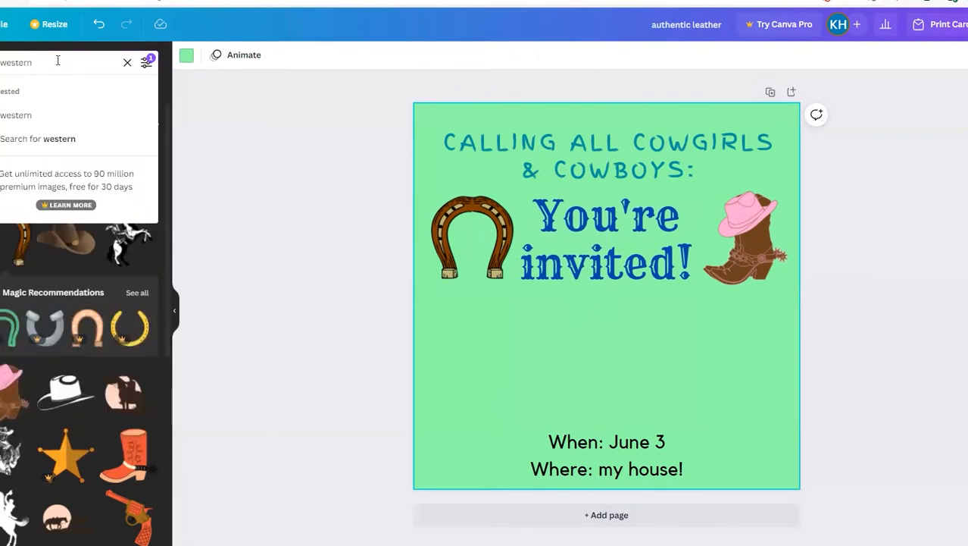
key(Return)
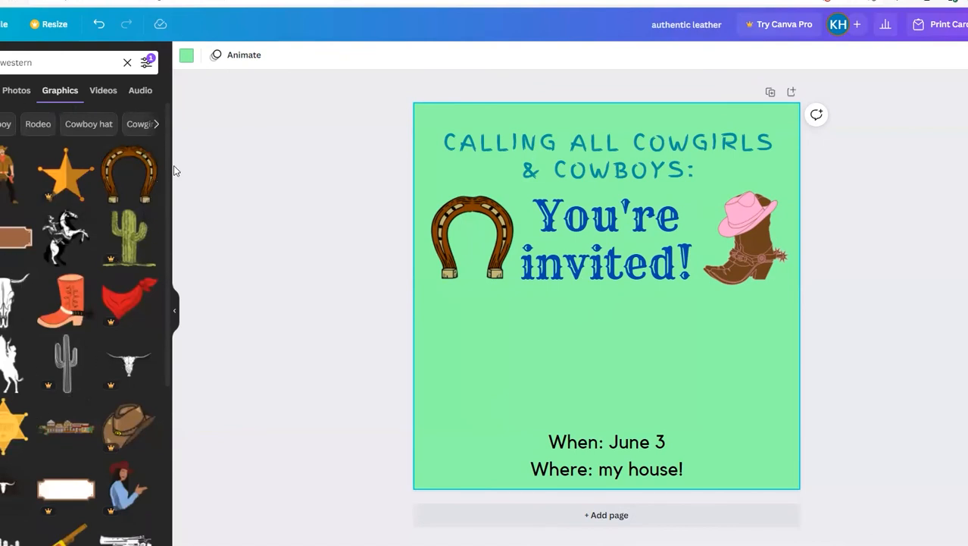
Step: Search the graphics for "sheriff" instead of "western"
click(87, 65)
double_click(88, 64)
text(sheriff)
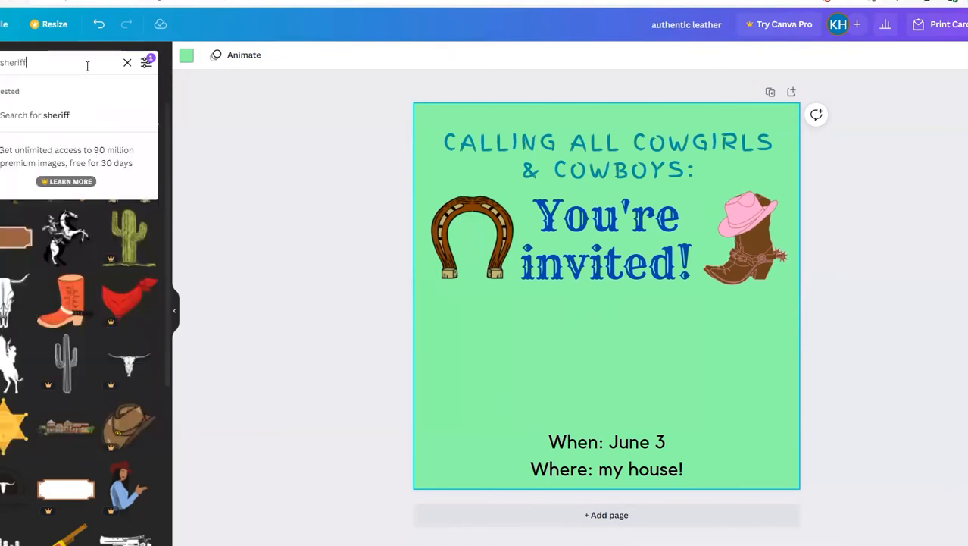
key(Return)
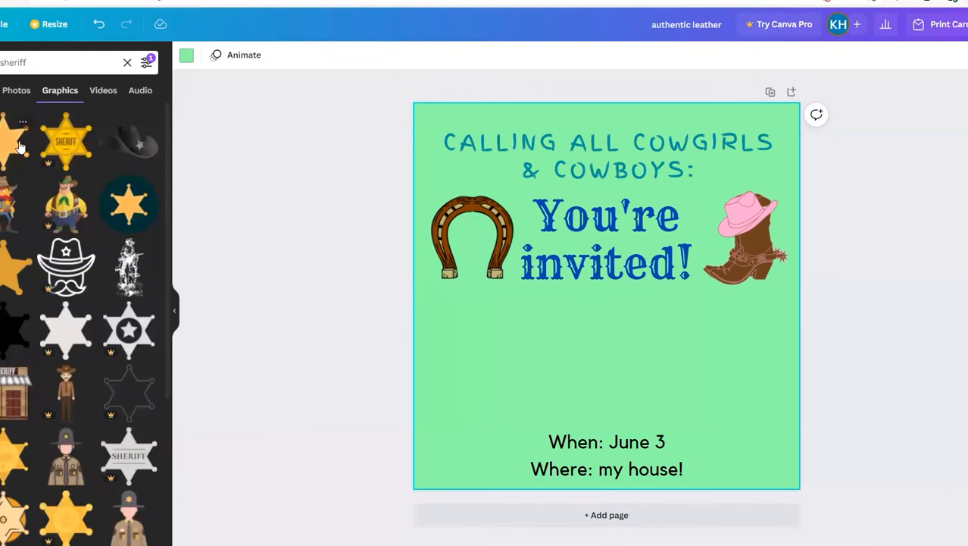
Step: Add the plain orange sheriff star, scaled down and centered between "You're invited!" and the event details
click(15, 142)
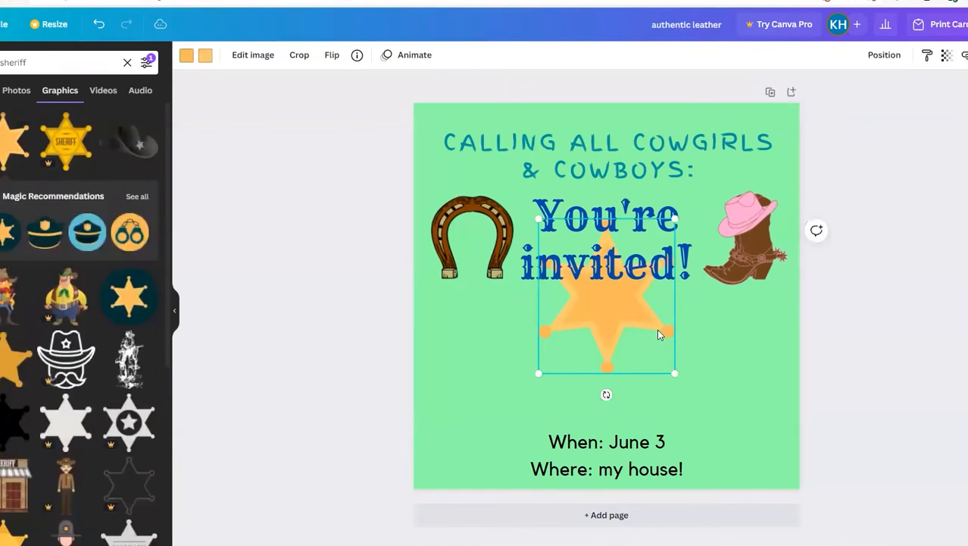
drag(658, 329, 662, 388)
drag(676, 430, 654, 403)
drag(611, 374, 620, 395)
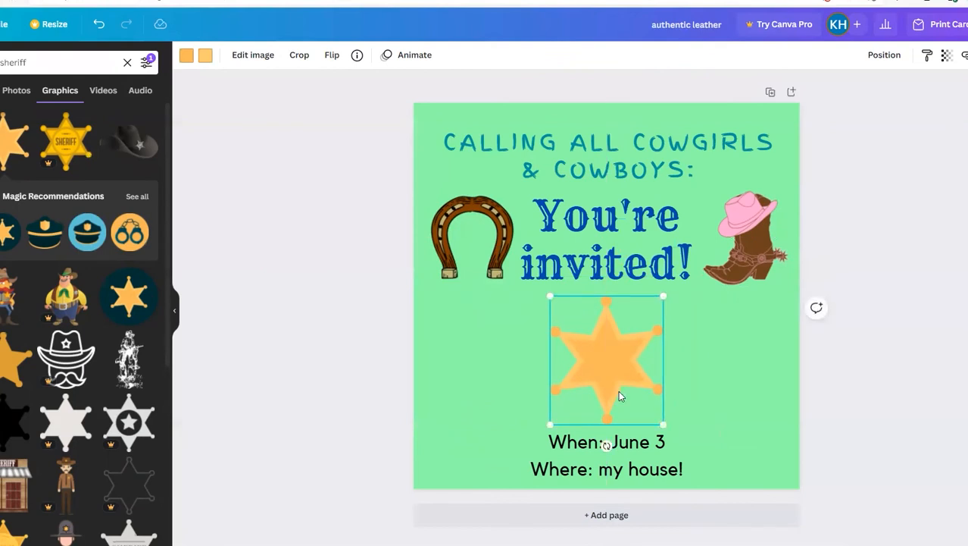
click(737, 233)
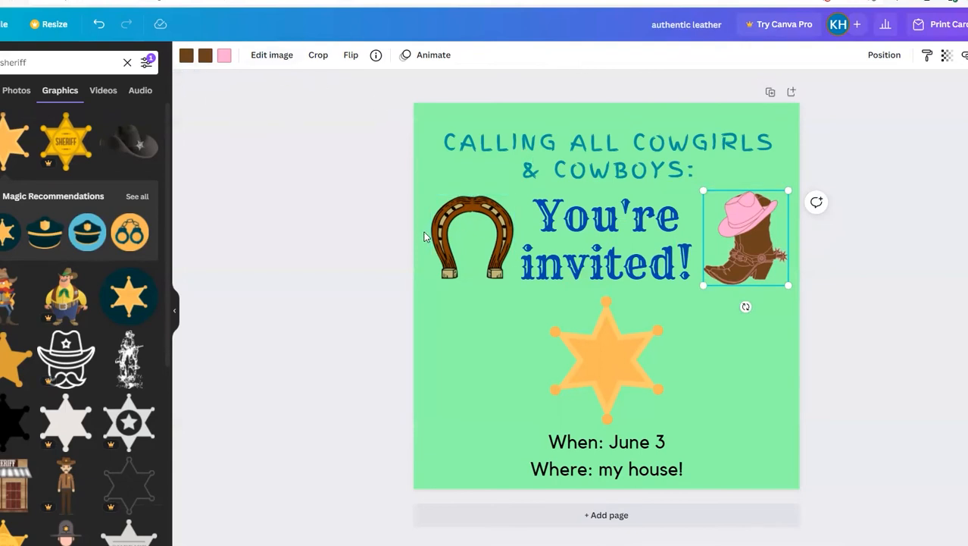
click(468, 232)
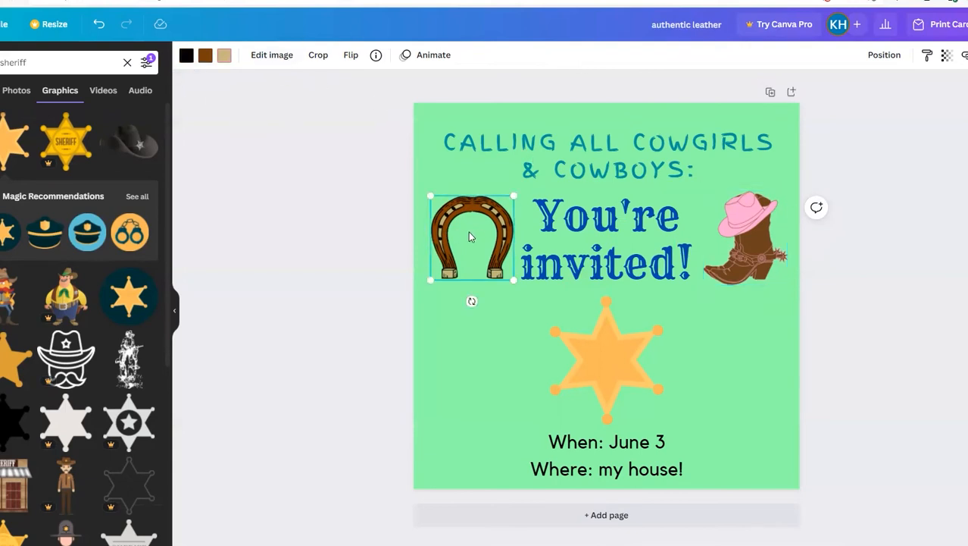
click(613, 360)
click(754, 248)
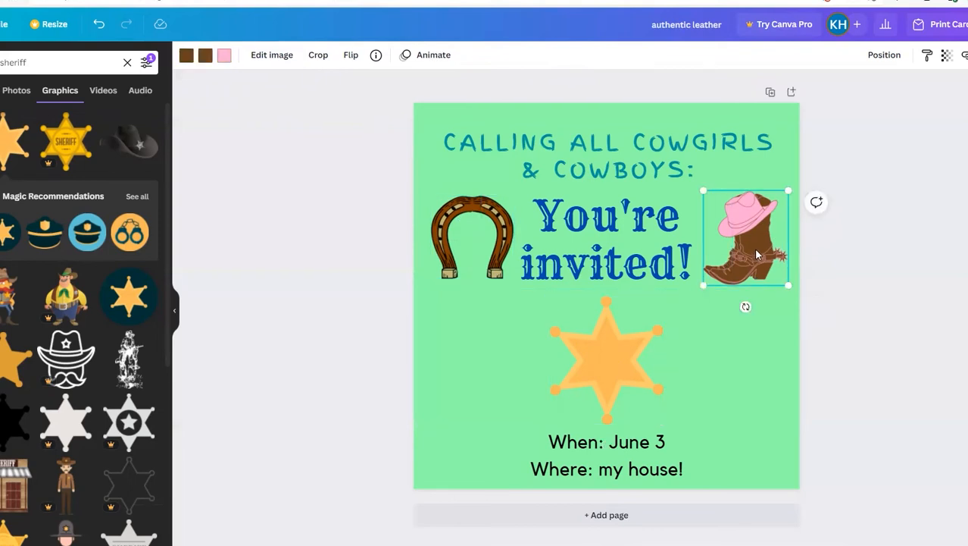
click(547, 244)
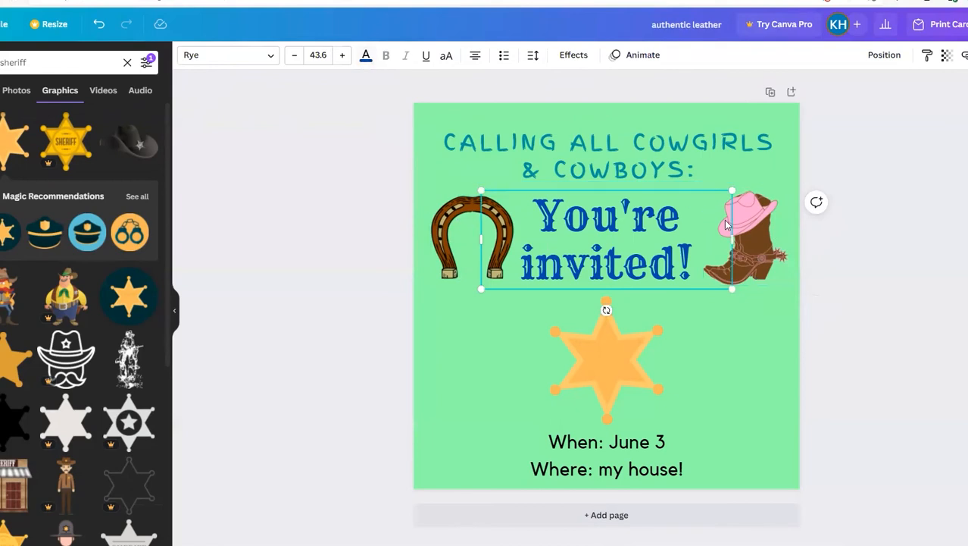
Step: Recolor the hat on the boot graphic with the custom dark purple #351969
click(766, 247)
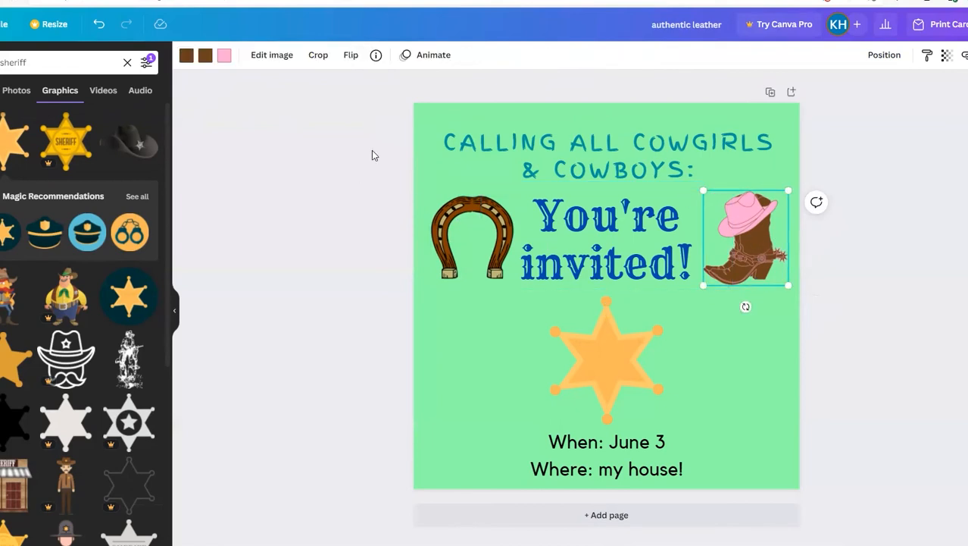
click(224, 57)
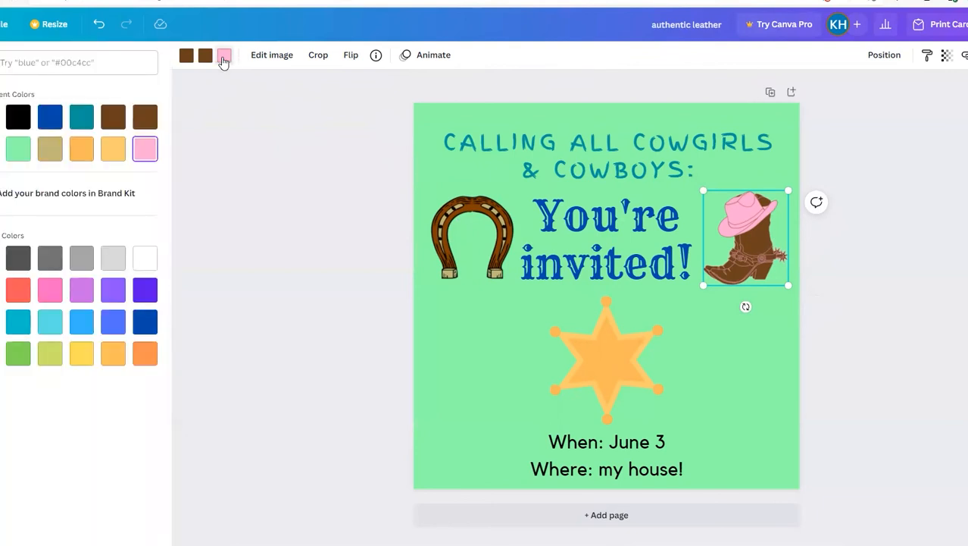
click(111, 291)
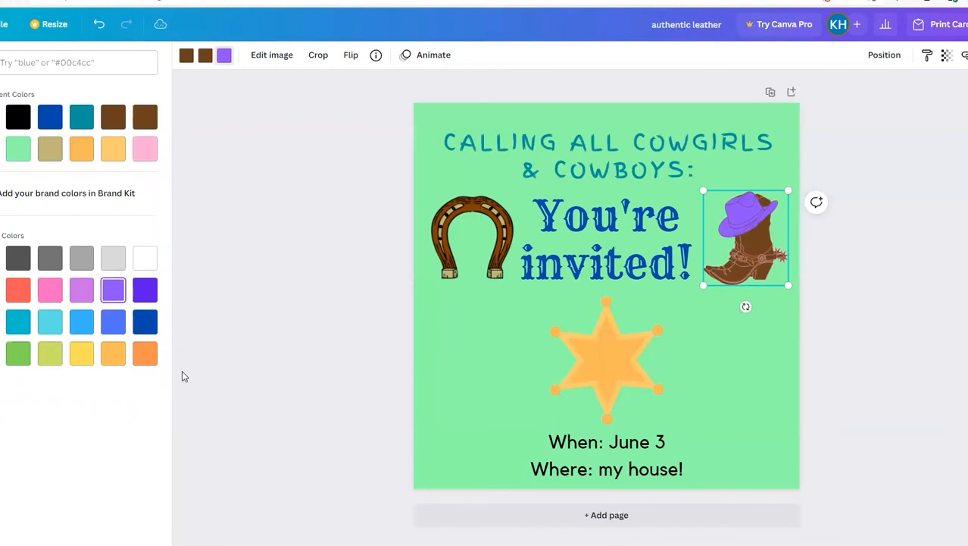
click(146, 358)
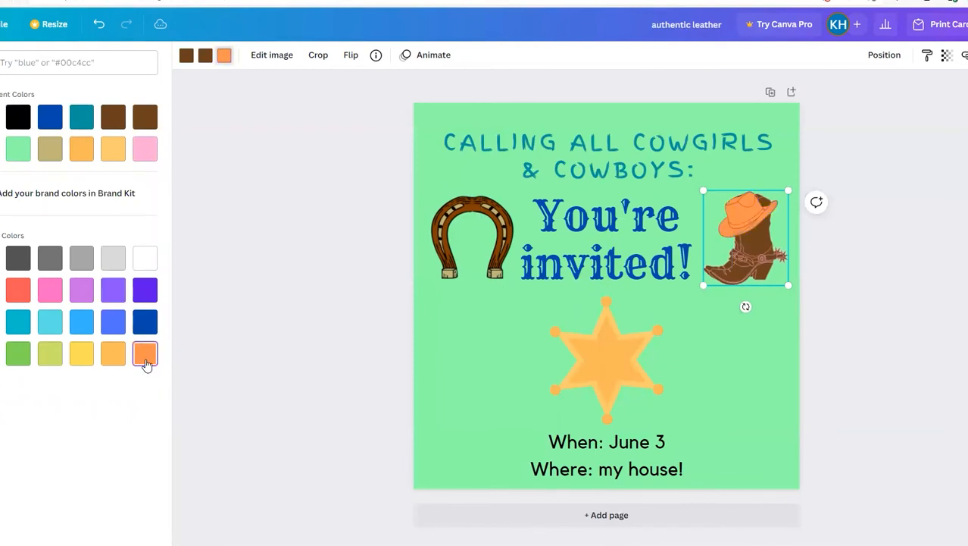
click(112, 301)
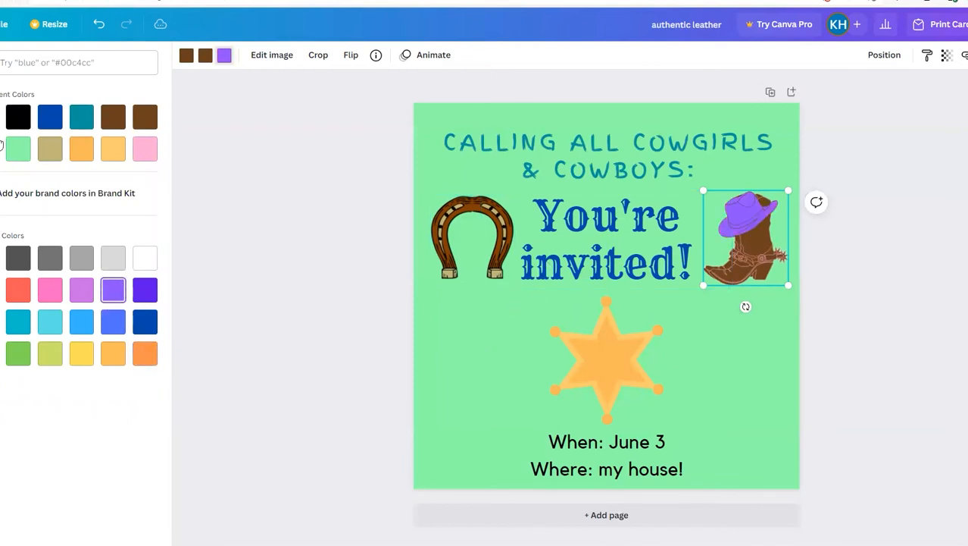
click(1, 117)
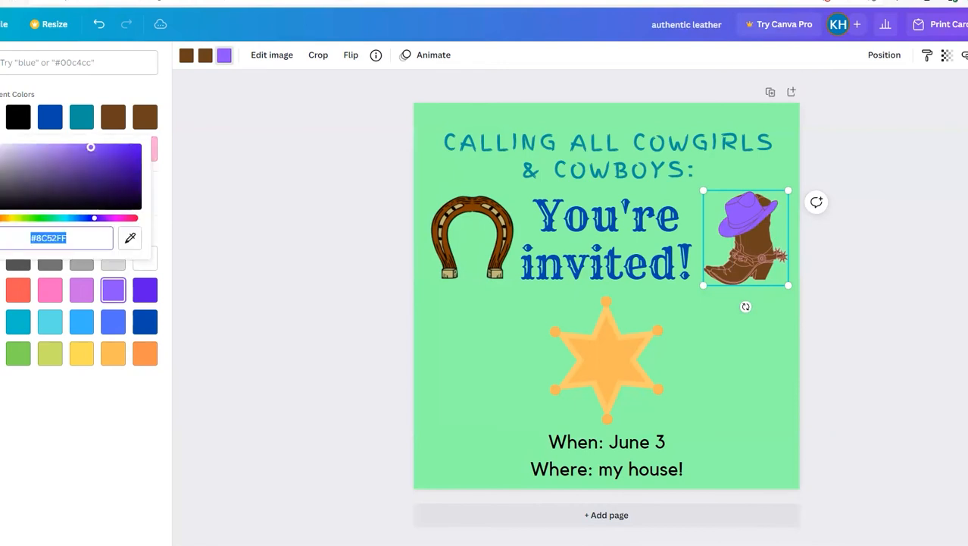
drag(70, 219, 96, 224)
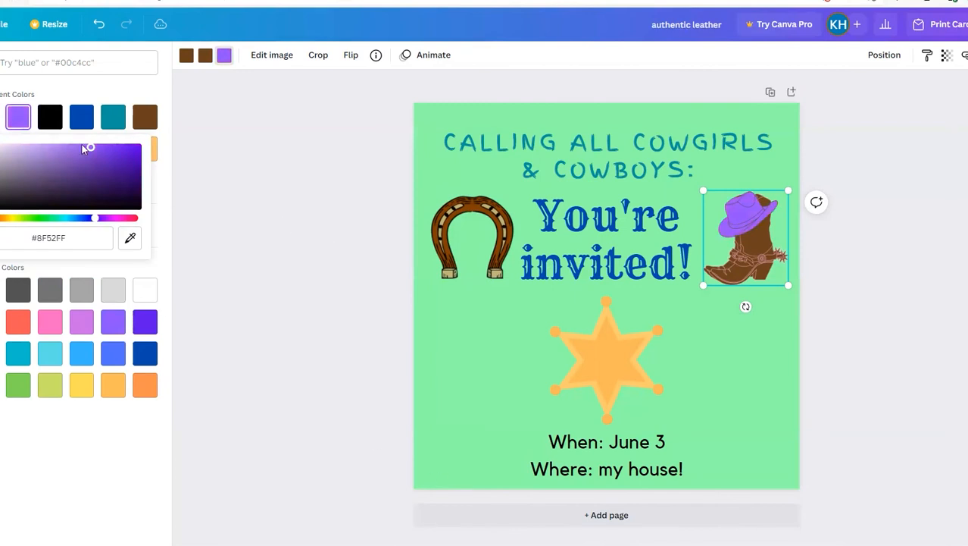
click(103, 186)
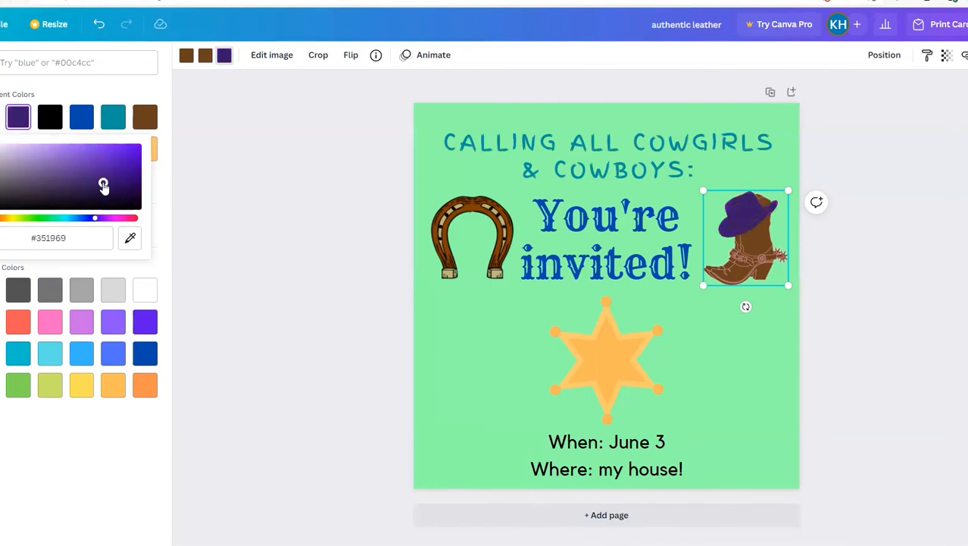
click(489, 383)
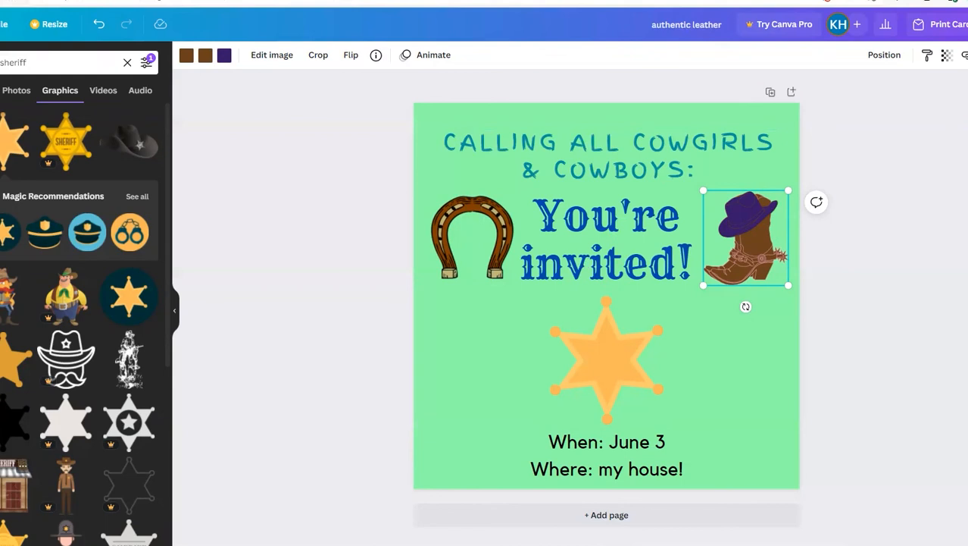
Step: Enlarge the orange star slightly so it fills the space between "You're invited!" and the event details
click(606, 366)
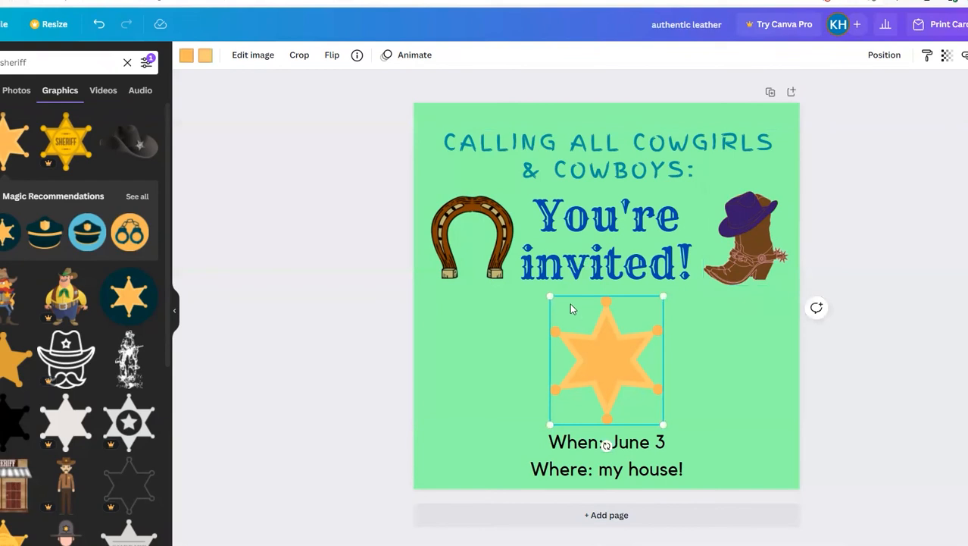
drag(550, 296, 544, 289)
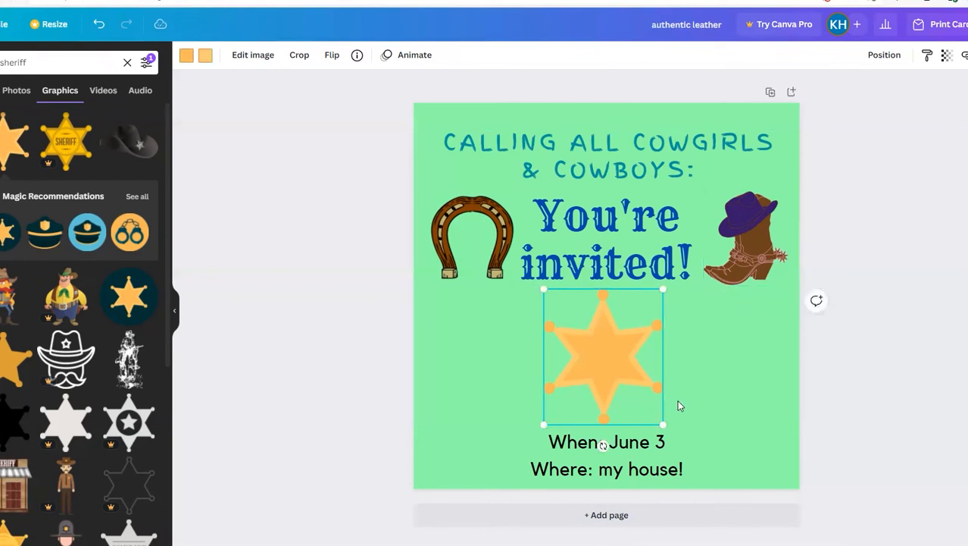
drag(663, 424, 669, 430)
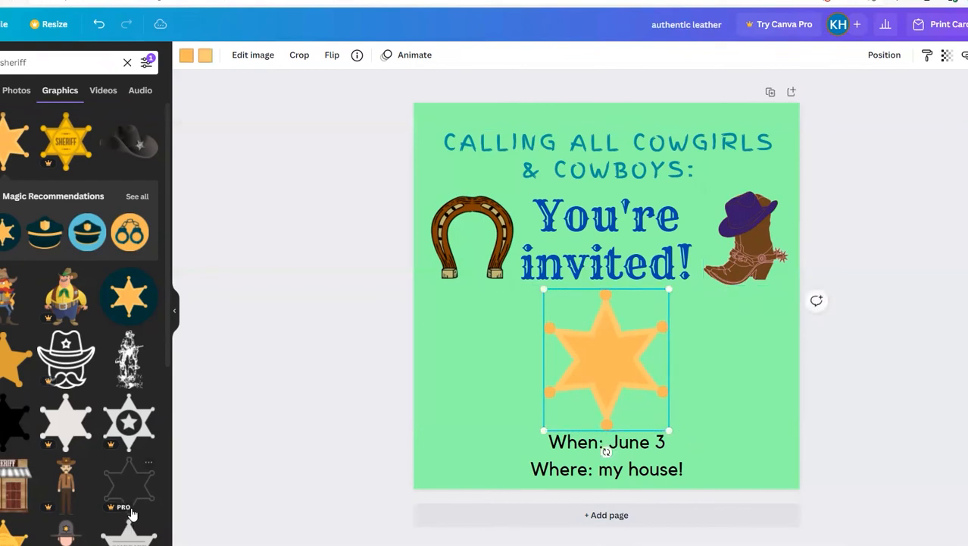
Step: Add the sheriff's office building graphic, scale it down, and place it to the left of the star
click(16, 485)
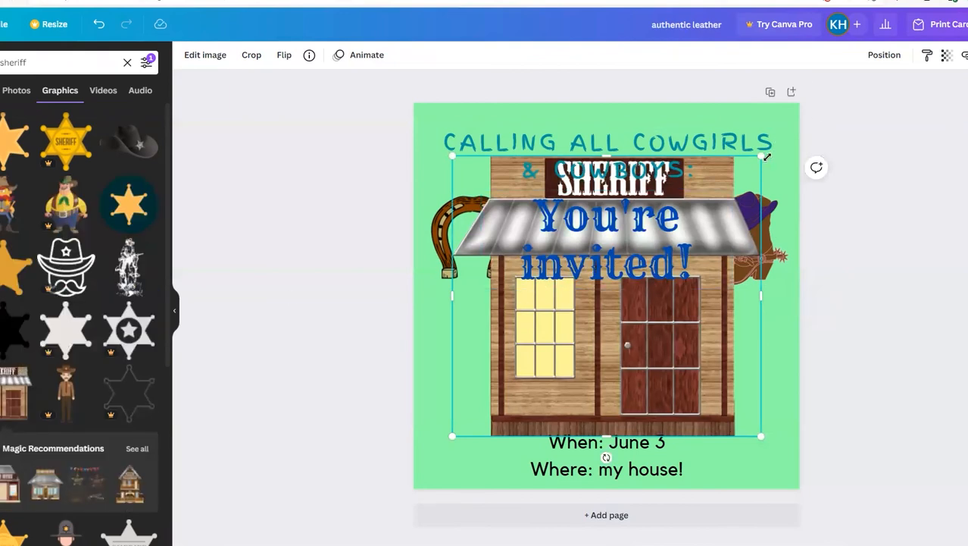
drag(767, 156, 531, 367)
drag(481, 420, 594, 380)
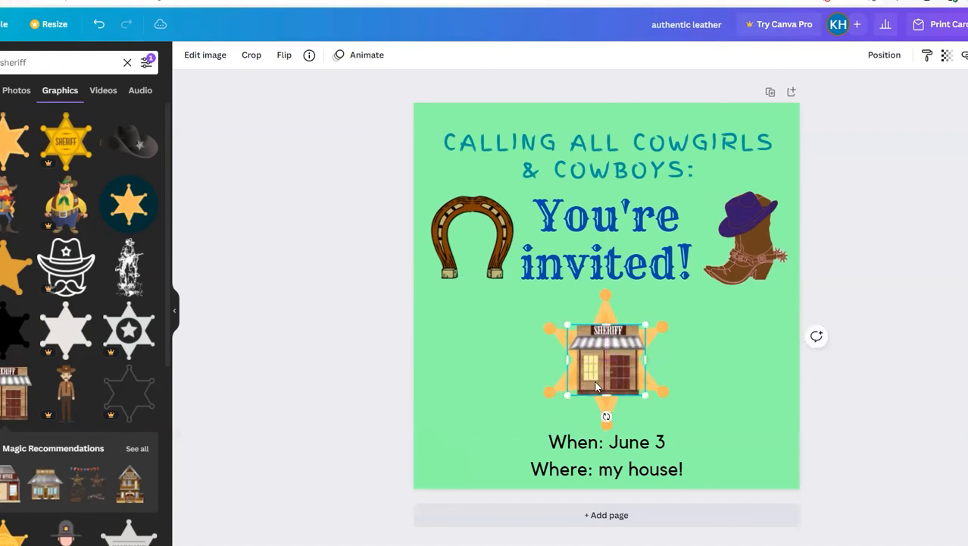
drag(614, 373, 488, 383)
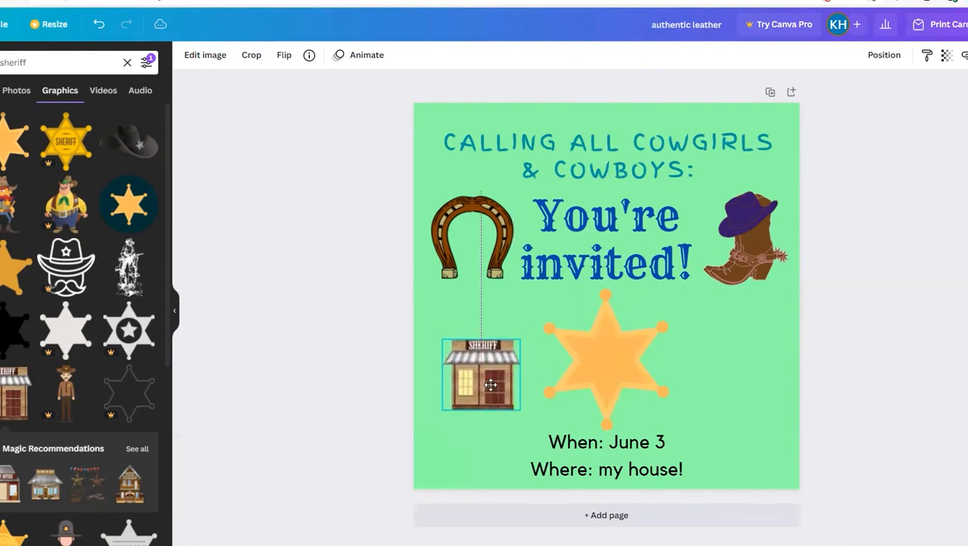
Step: Shrink the orange star to about 4.3 by 4.9 and place it over the horseshoe
click(663, 393)
mouse_move(668, 434)
mouse_down()
mouse_move(597, 383)
mouse_move(655, 432)
mouse_move(662, 421)
mouse_up()
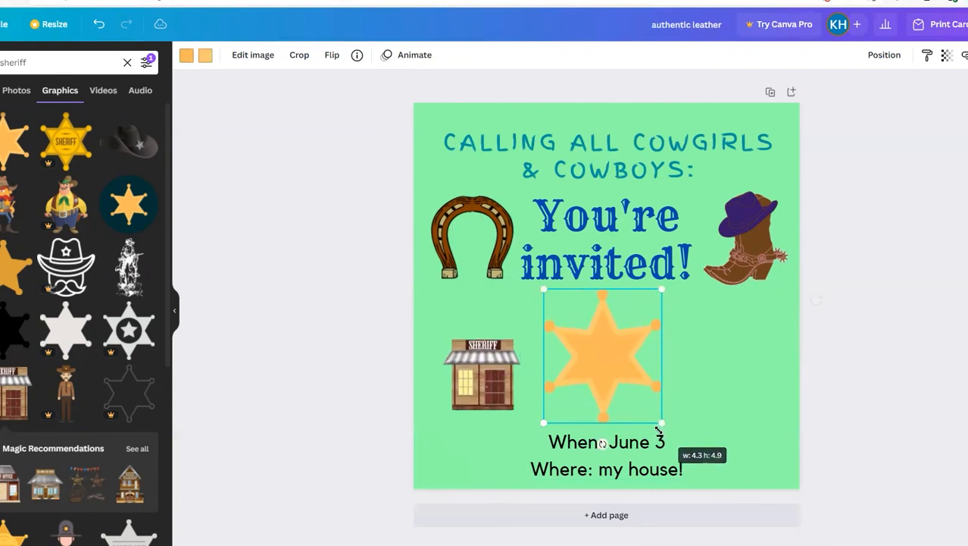
drag(581, 343, 465, 237)
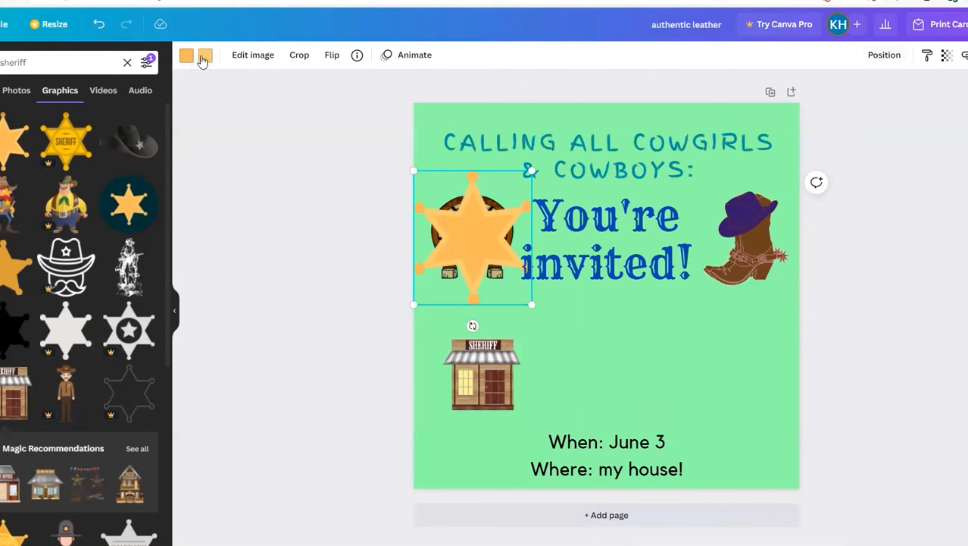
Step: Send the orange star backward in the layer order so it sits behind the horseshoe
click(885, 57)
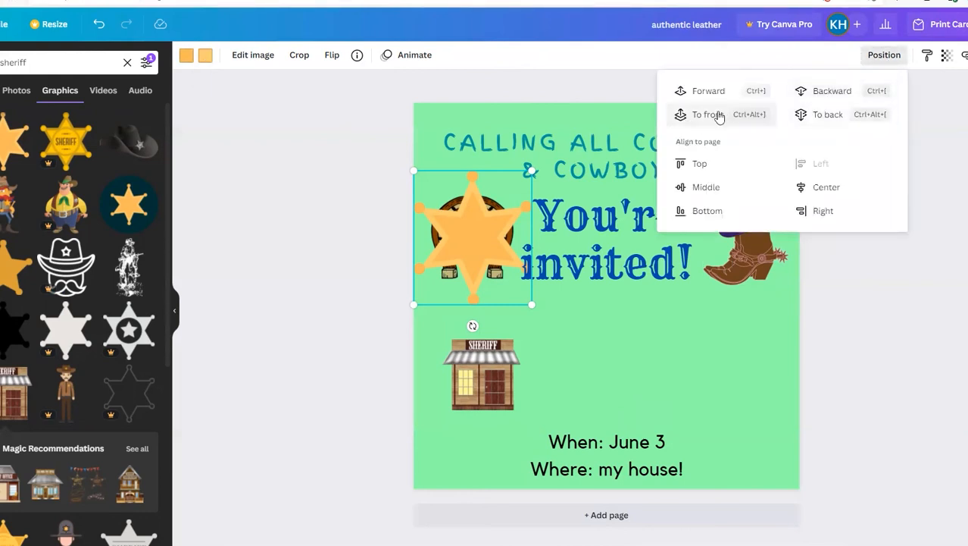
click(705, 93)
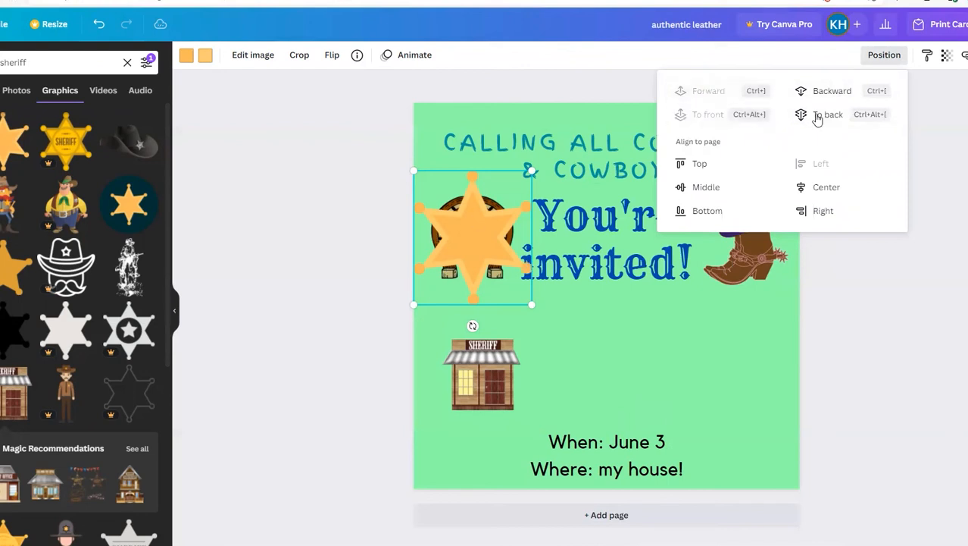
click(847, 95)
click(846, 95)
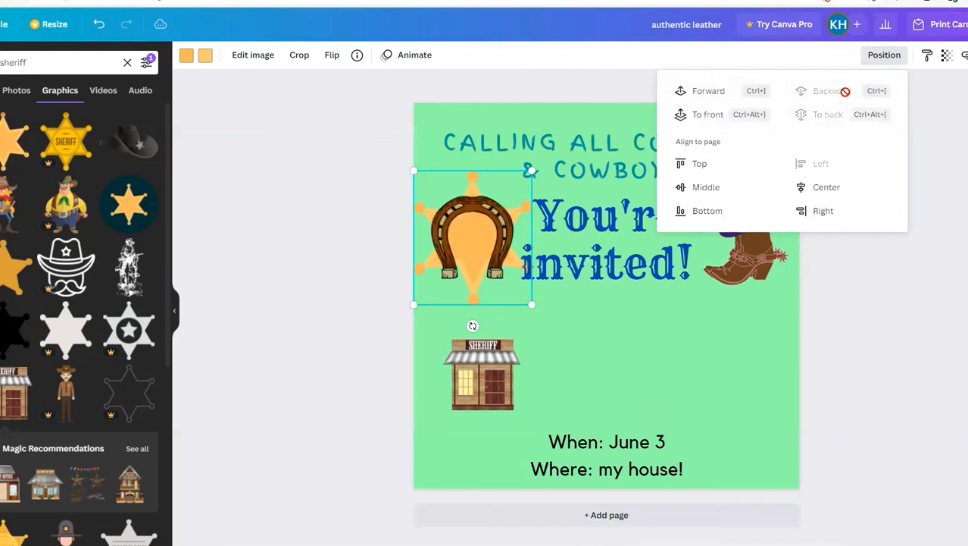
click(731, 342)
click(731, 341)
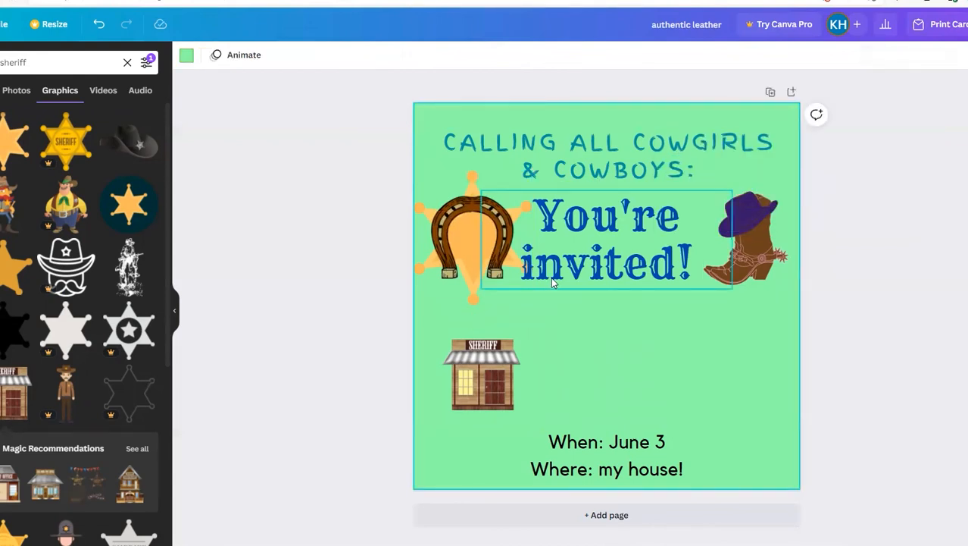
Step: Shrink the star to clear the "You're invited!" text and center it horizontally behind the horseshoe
click(485, 299)
drag(532, 304, 500, 284)
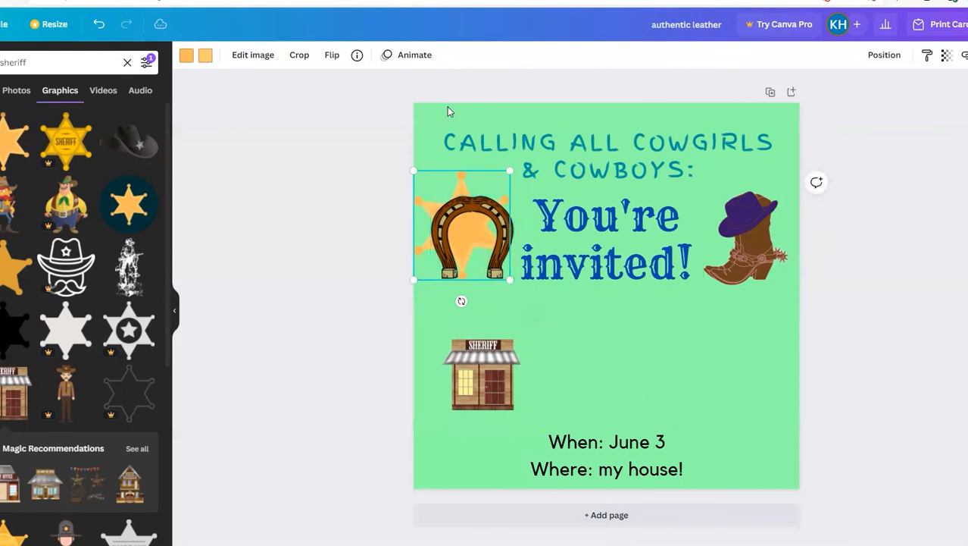
drag(432, 197, 441, 196)
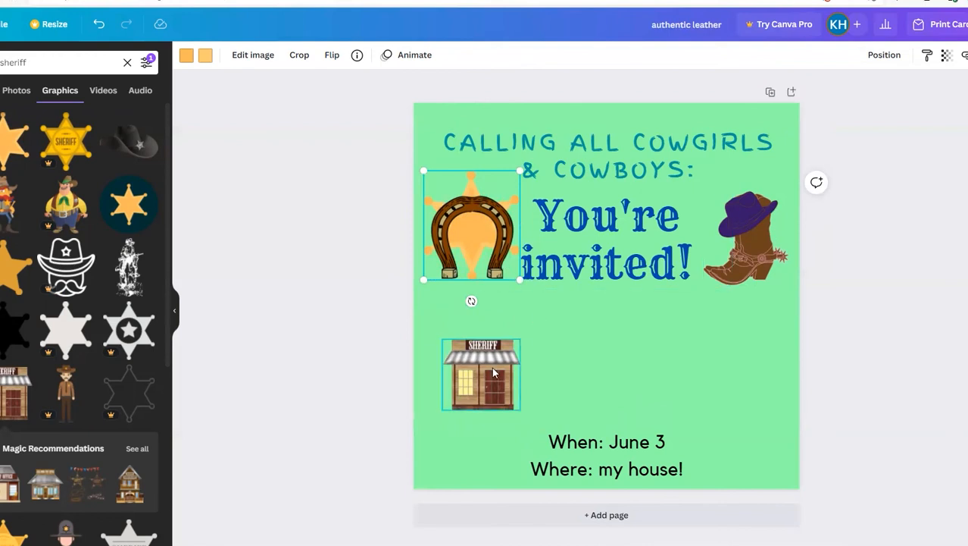
Step: Enlarge the When/Where text to size 29.6 and place it to the right of the sheriff's office graphic
mouse_move(492, 367)
mouse_down()
mouse_move(494, 422)
mouse_move(482, 363)
mouse_move(481, 377)
mouse_up()
click(596, 469)
drag(705, 389, 747, 337)
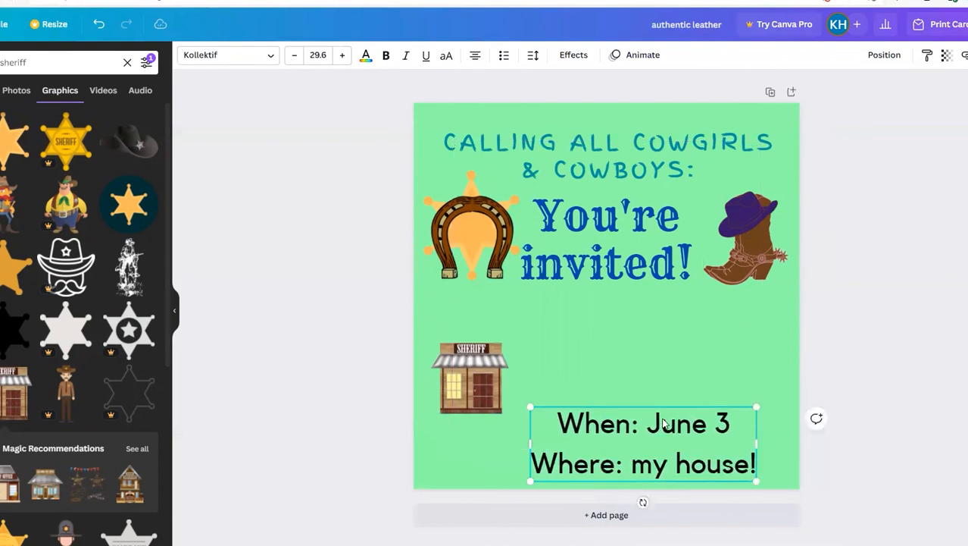
drag(655, 444, 678, 380)
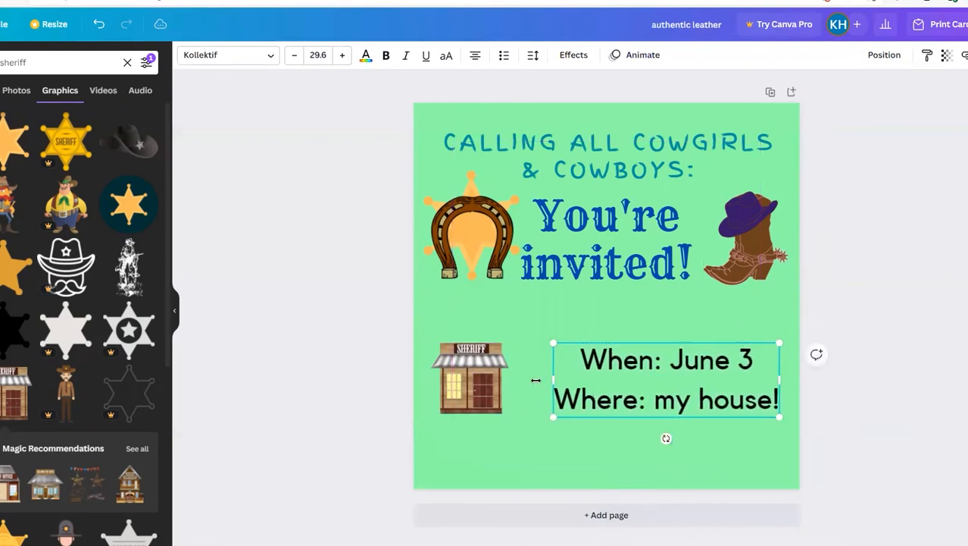
Step: Shift the sheriff's office right and the When/Where text slightly left so they sit closer together, side by side
mouse_move(471, 382)
mouse_down()
mouse_move(502, 384)
mouse_move(486, 383)
mouse_up()
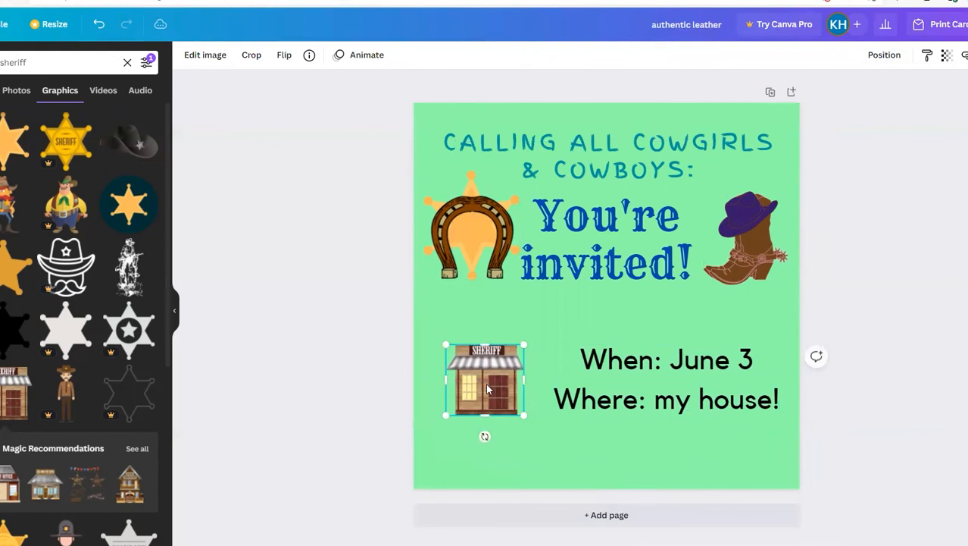
click(617, 370)
drag(617, 370, 608, 371)
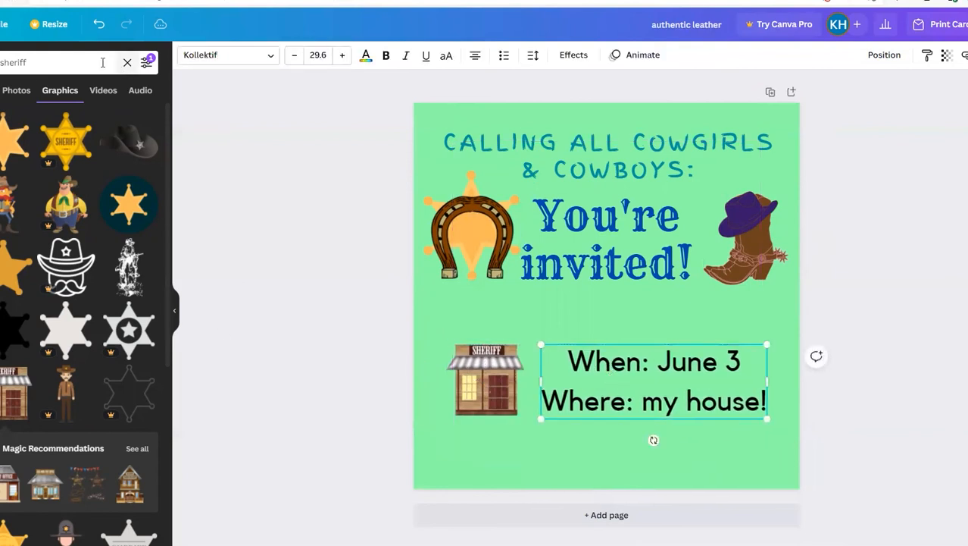
Step: Search the graphics for "arrow" and add the white, upward-curving brush arrow to the invitation
double_click(17, 66)
text(a)
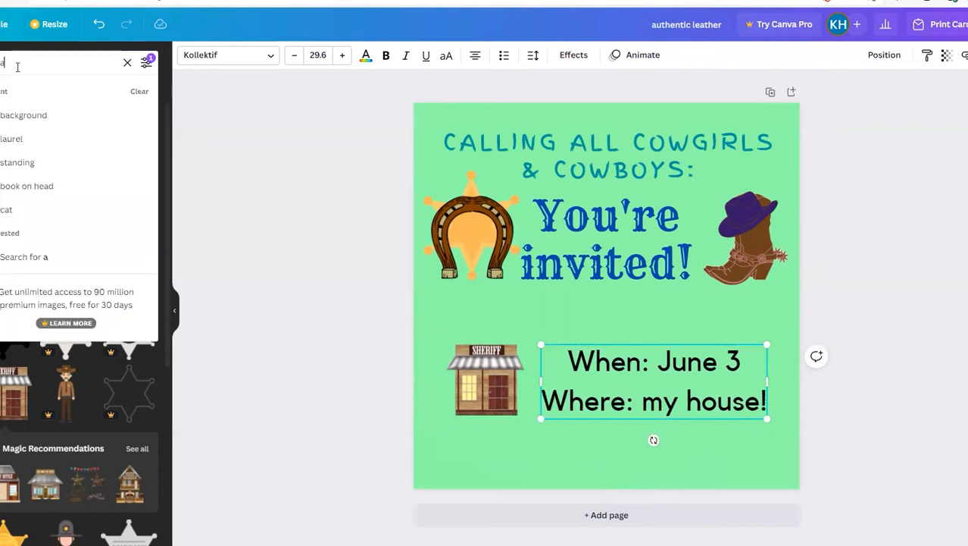
text(rrow)
click(63, 234)
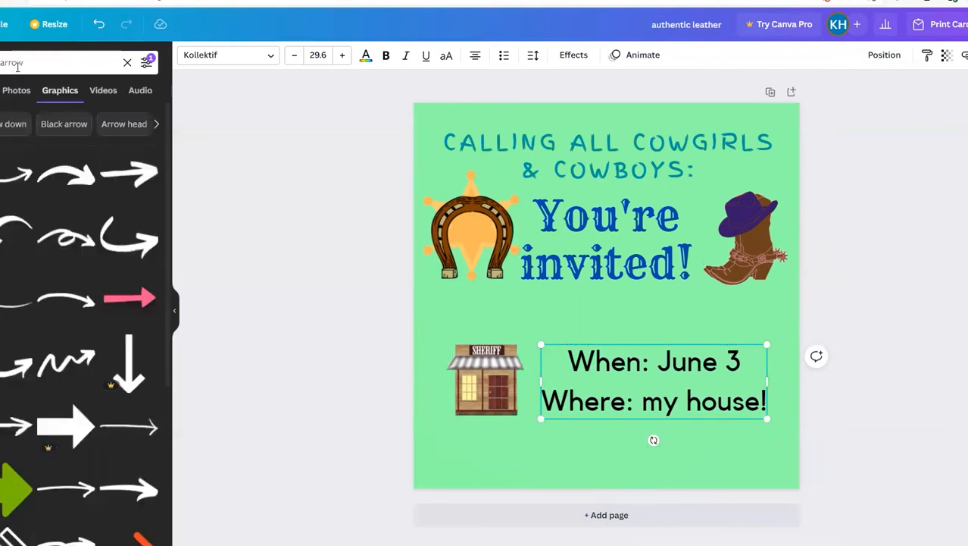
click(125, 258)
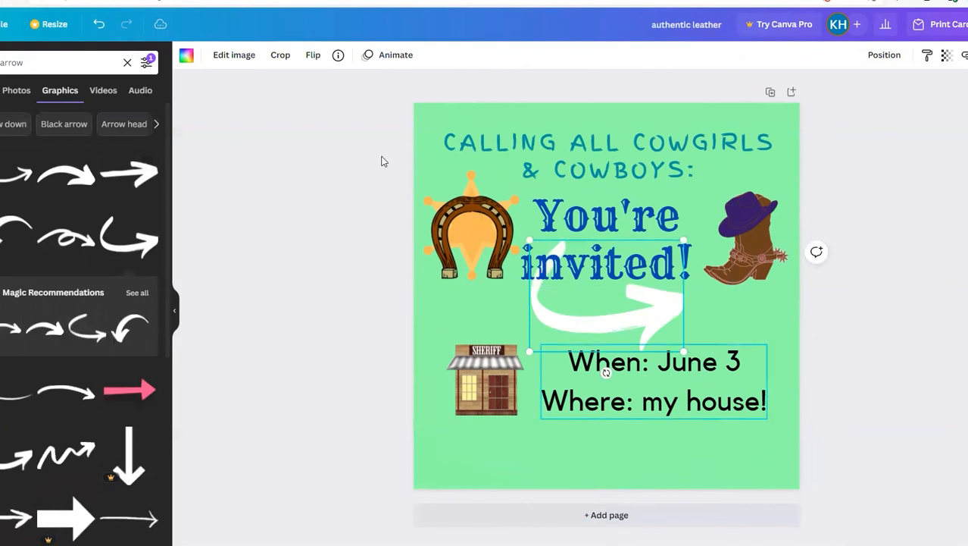
Step: Flip the arrow horizontally, shrink it slightly and place it over the lower When/Where text, pointing toward the sheriff's office
click(313, 58)
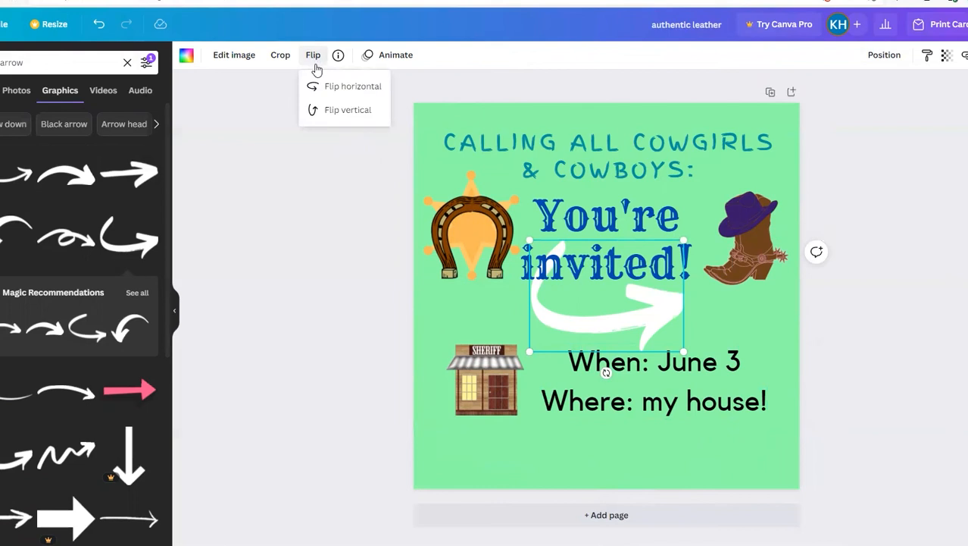
click(354, 86)
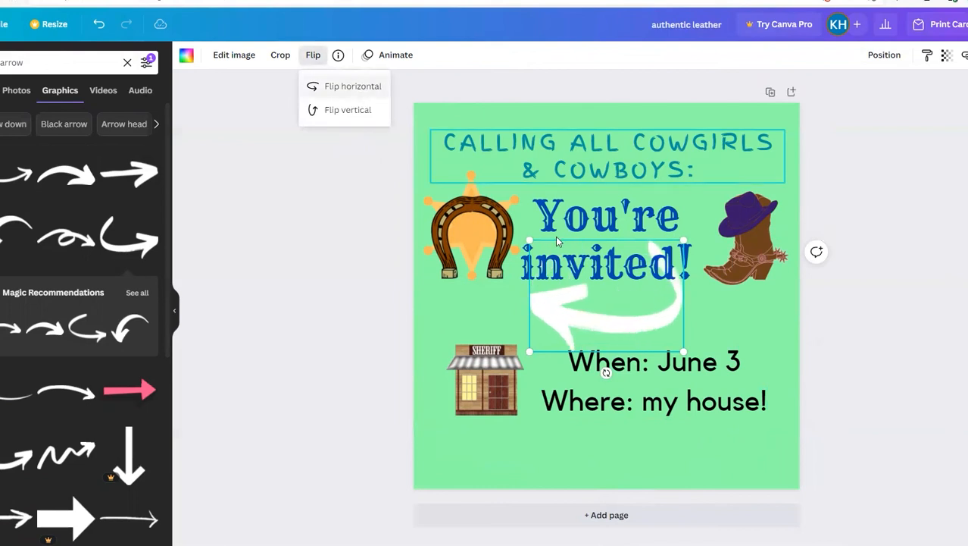
drag(585, 343, 560, 496)
drag(665, 380, 636, 399)
drag(588, 453, 604, 422)
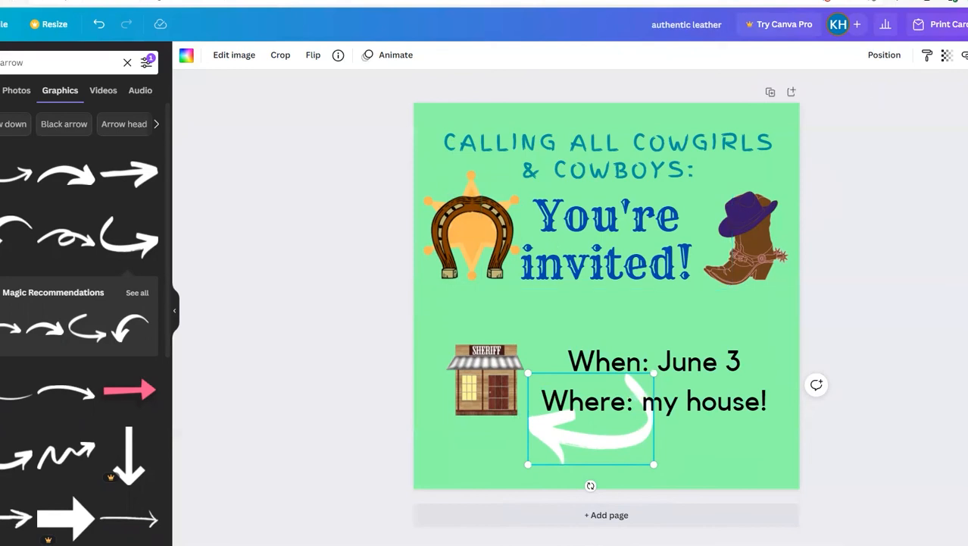
Step: Download the finished invitation as a PNG image
click(967, 24)
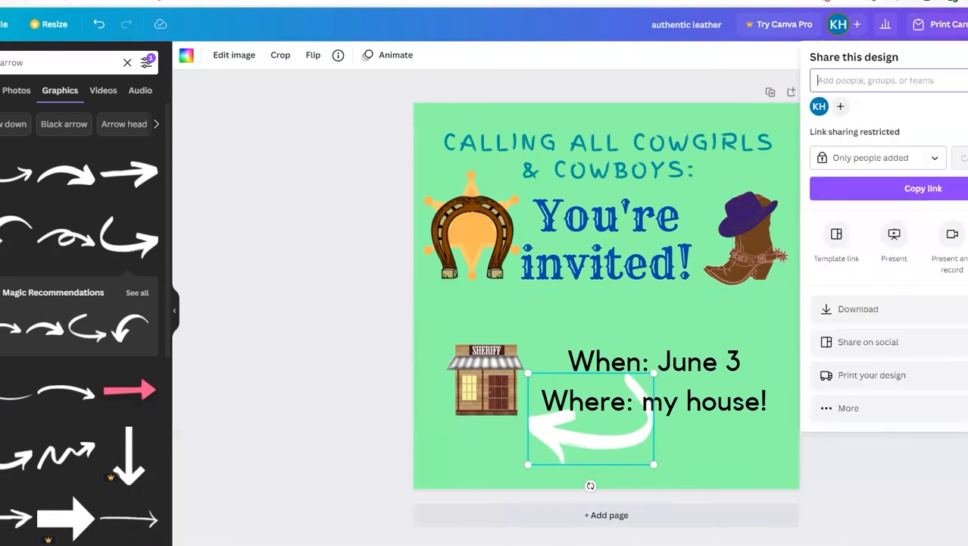
click(908, 322)
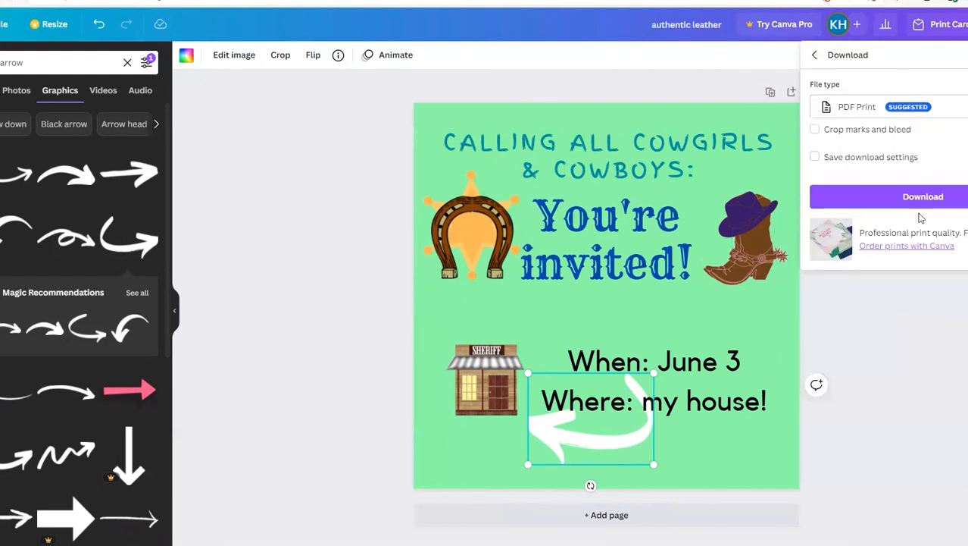
click(937, 109)
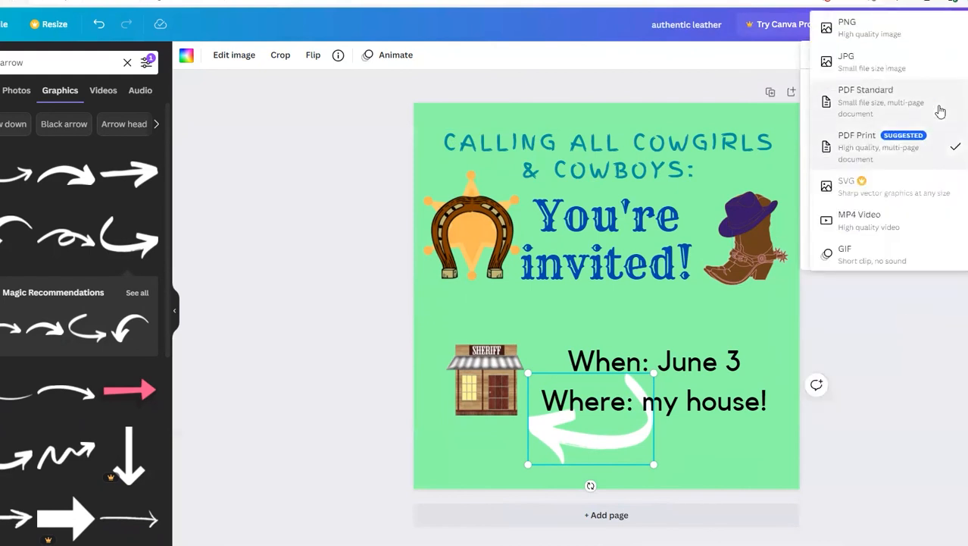
click(860, 32)
click(946, 277)
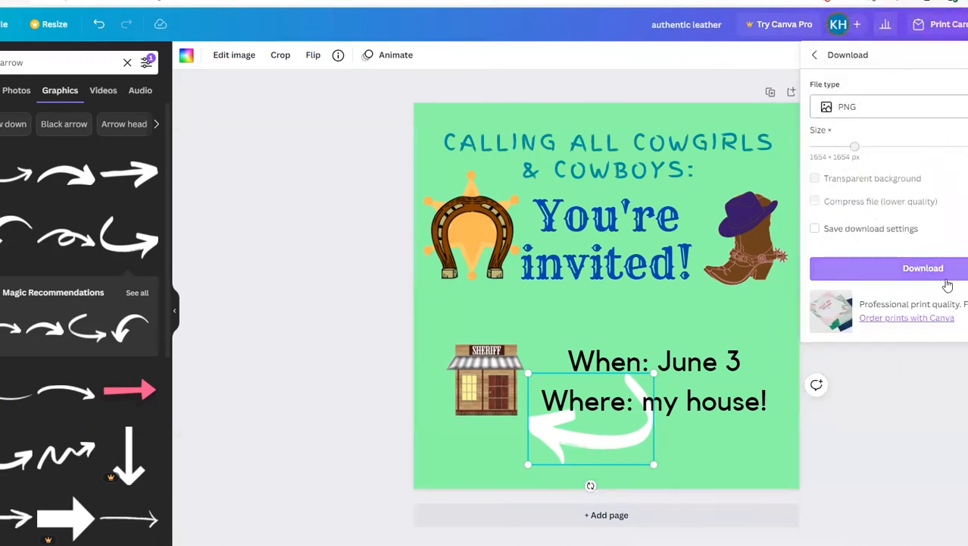